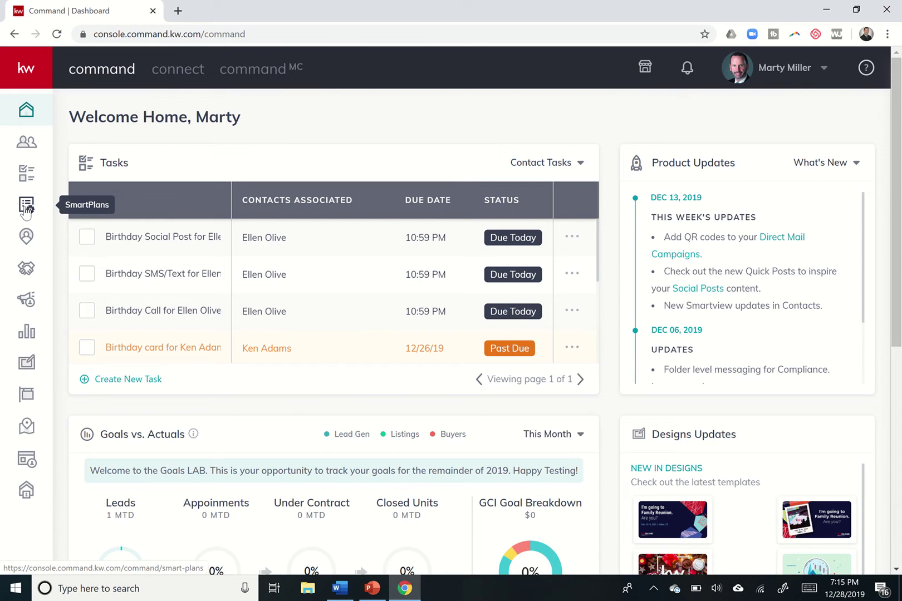
Open My SmartPlans from the left sidebar icon.
{"action": "left_click", "coordinate": [26, 209]}
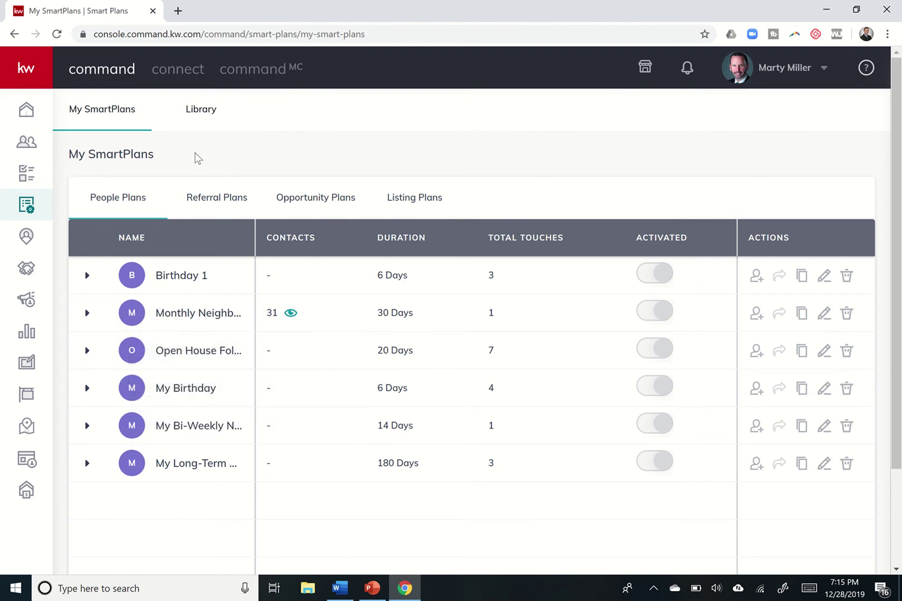
Add the library's Mid-Term Nurture plan to My SmartPlans as 'My Mid-Term Nurture'.
{"action": "left_click", "coordinate": [202, 110]}
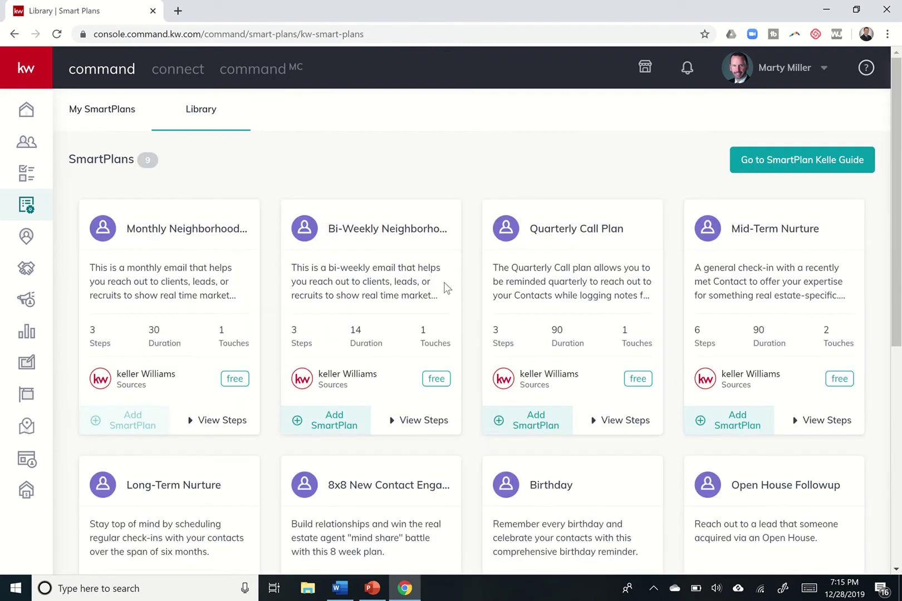
{"action": "left_click", "coordinate": [733, 424]}
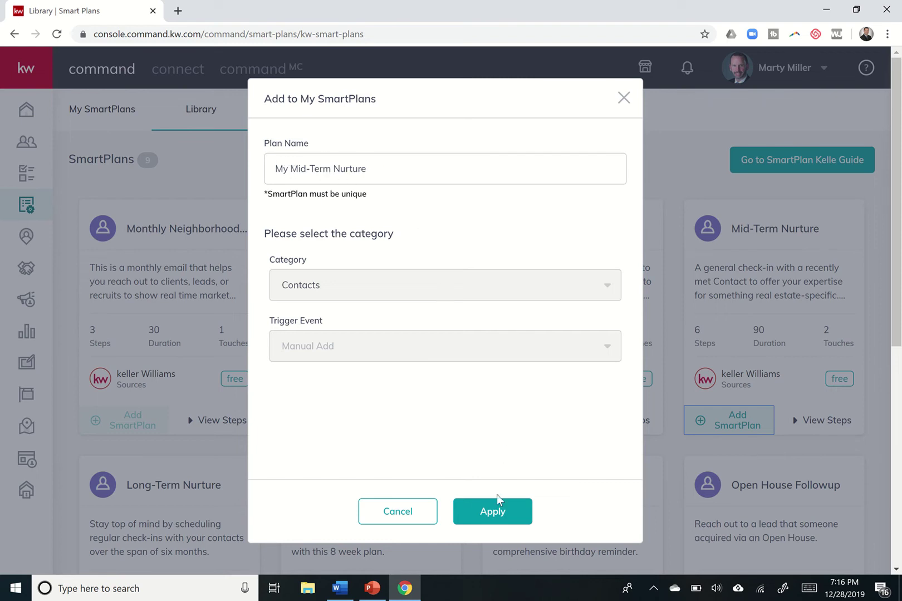
{"action": "left_click", "coordinate": [489, 512]}
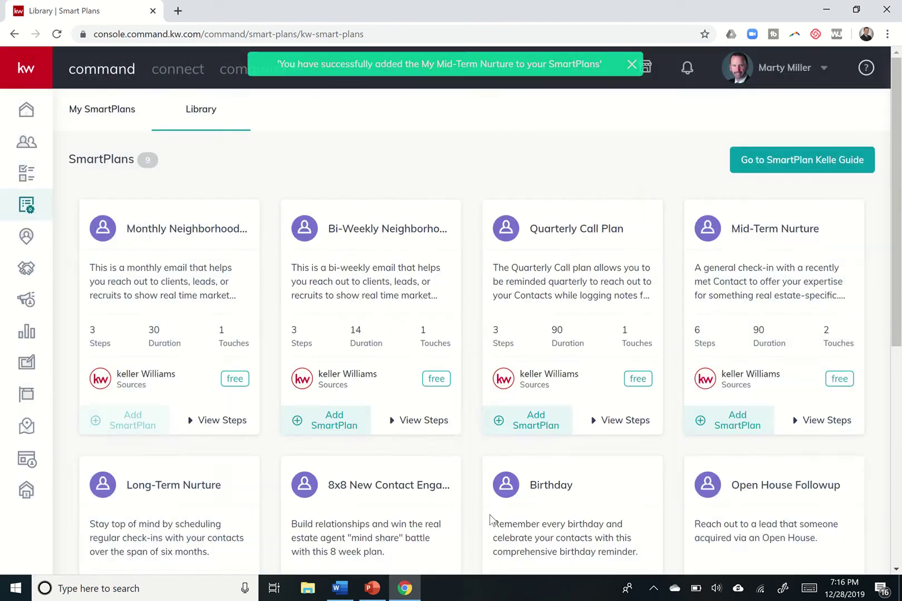
Return to My SmartPlans and open the My Mid-Term Nurture row for editing.
{"action": "left_click", "coordinate": [95, 127]}
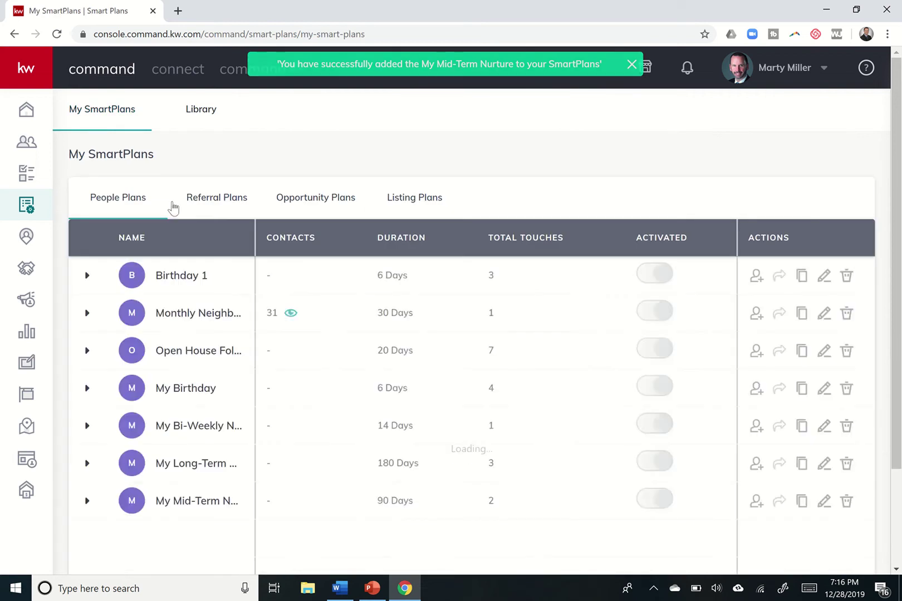
{"action": "scroll", "coordinate": [171, 203], "scroll_direction": "down", "scroll_amount": 2}
{"action": "mouse_move", "coordinate": [192, 395]}
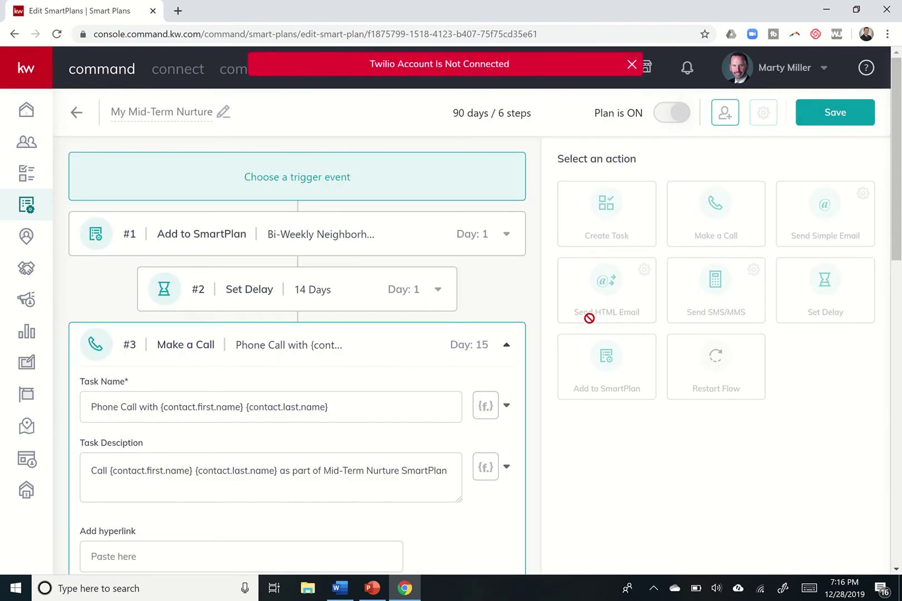
{"action": "scroll", "coordinate": [504, 315], "scroll_direction": "down", "scroll_amount": 2}
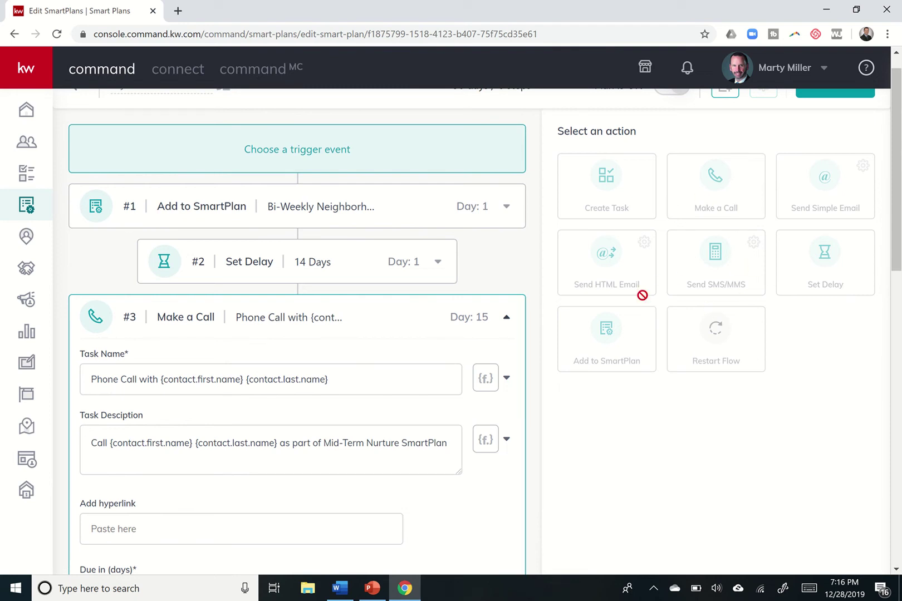
{"action": "scroll", "coordinate": [534, 306], "scroll_direction": "down", "scroll_amount": 2}
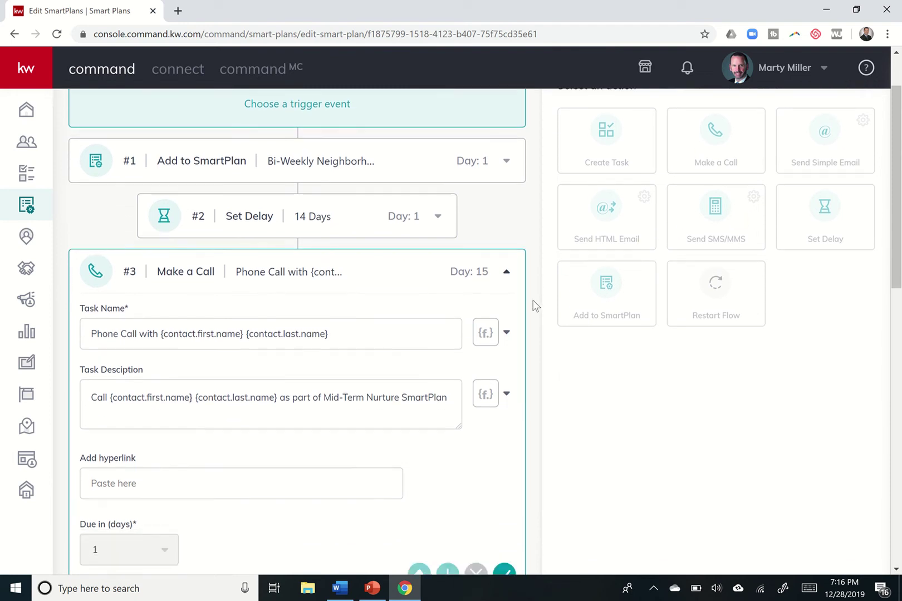
{"action": "scroll", "coordinate": [628, 316], "scroll_direction": "up", "scroll_amount": 3}
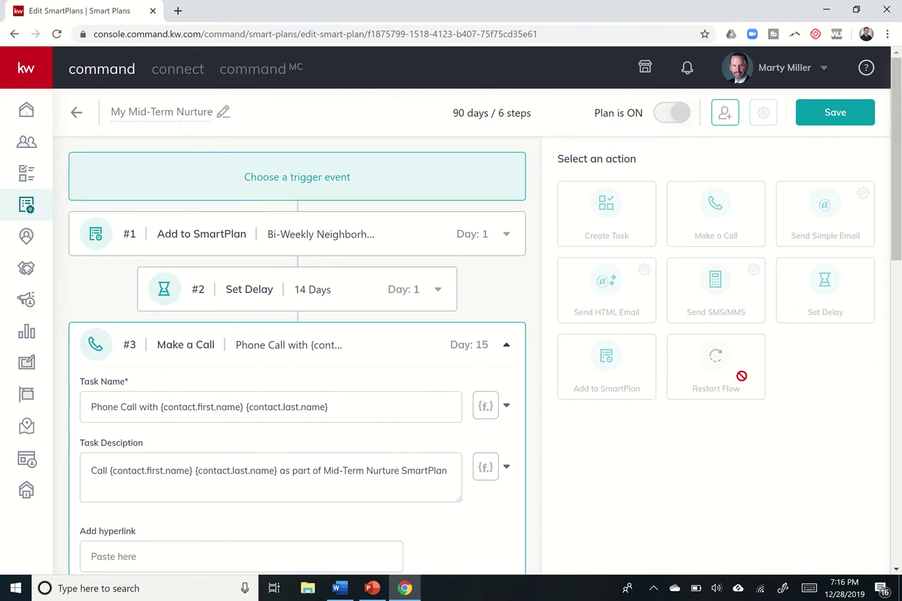
{"action": "scroll", "coordinate": [637, 458], "scroll_direction": "down", "scroll_amount": 2}
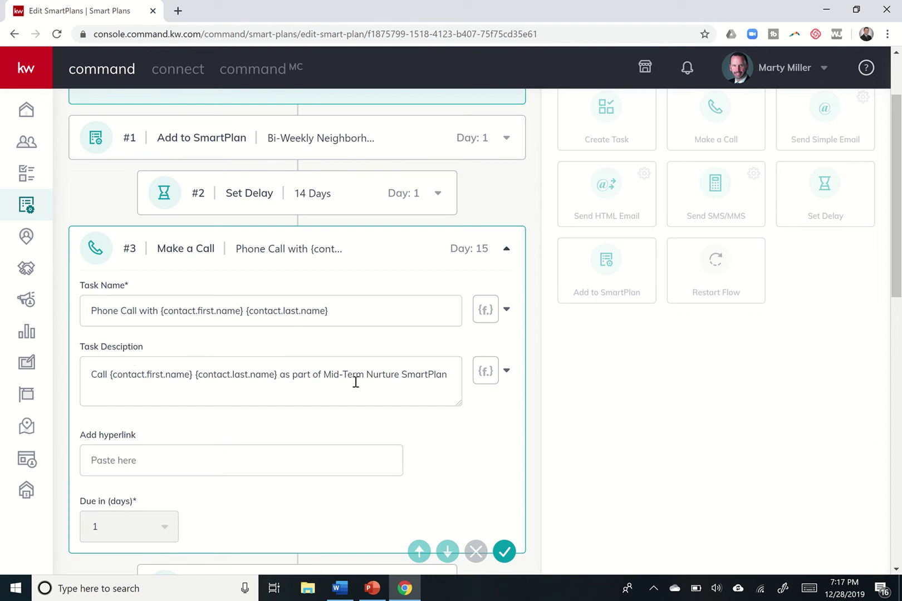
Rename the day-15 call task from 'Phone Call' to 'Follow-Up Call'.
{"action": "double_click", "coordinate": [118, 313]}
{"action": "type", "text": "f"}
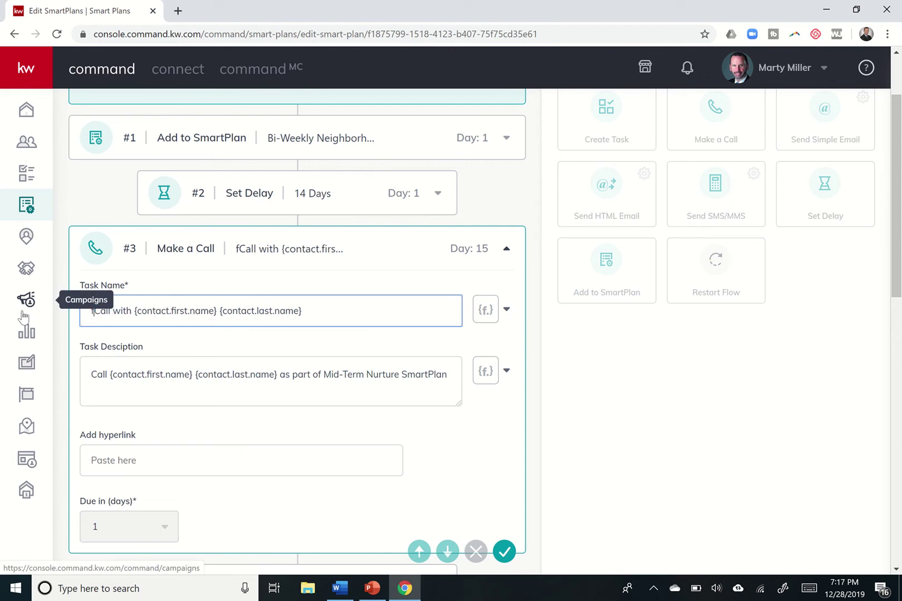
{"action": "key", "text": "BackSpace"}
{"action": "type", "text": "Follow-Up"}
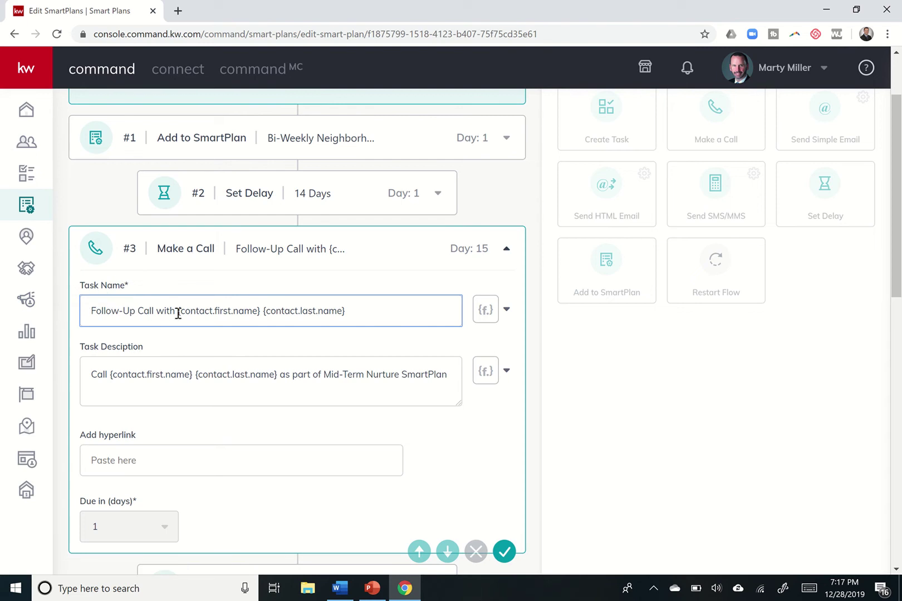
Add 'at {contact.phone}' to the task description using the merge-field menu.
{"action": "scroll", "coordinate": [182, 313], "scroll_direction": "down", "scroll_amount": 2}
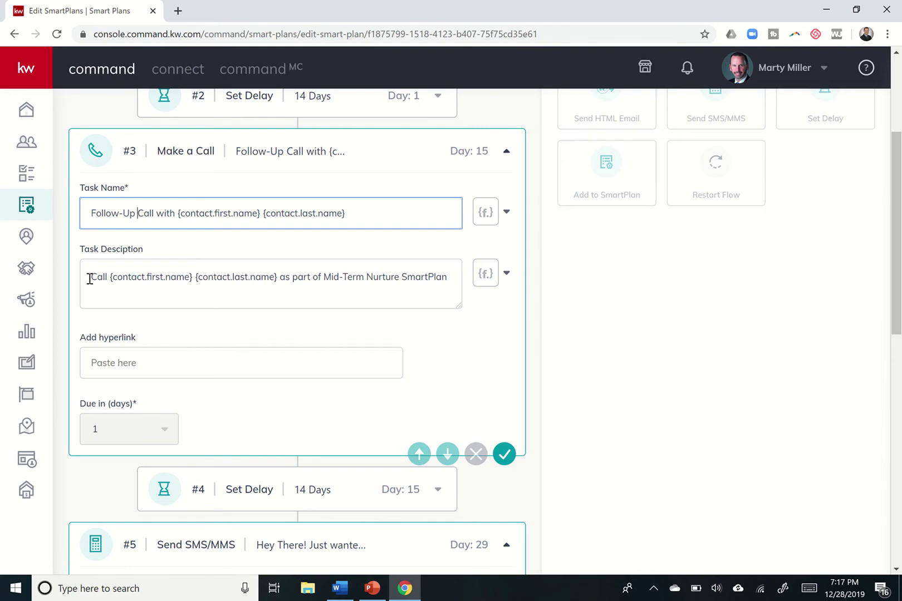
{"action": "left_click", "coordinate": [506, 274]}
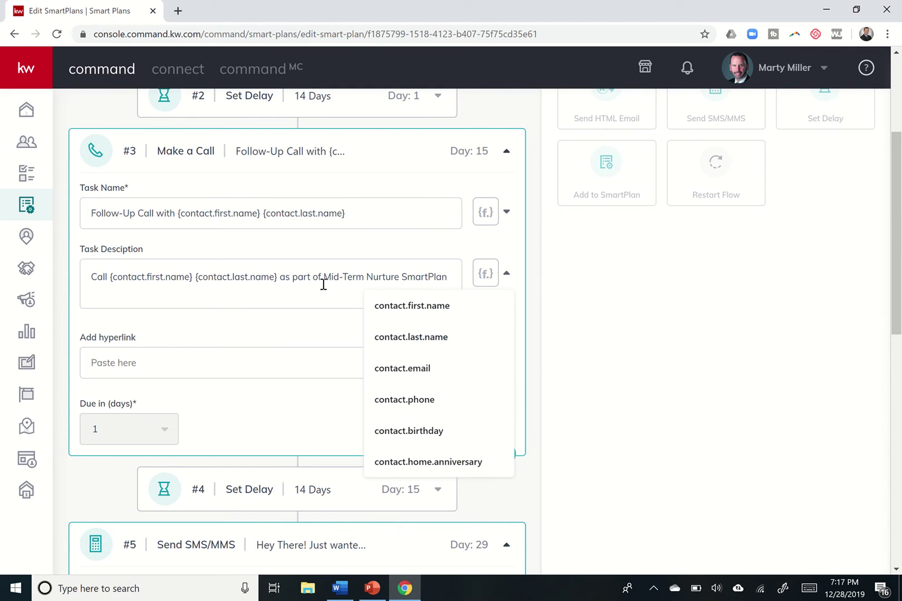
{"action": "left_click", "coordinate": [281, 279]}
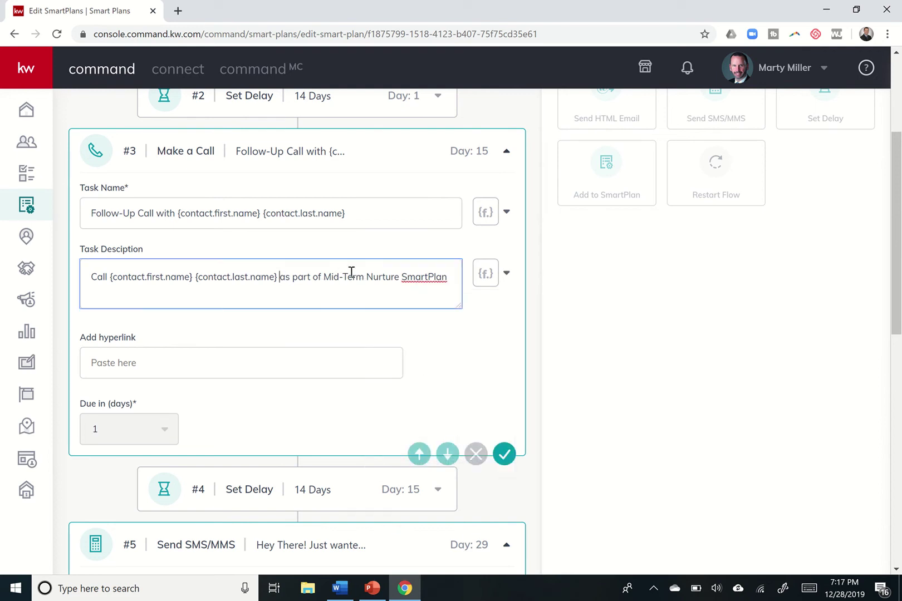
{"action": "type", "text": "at"}
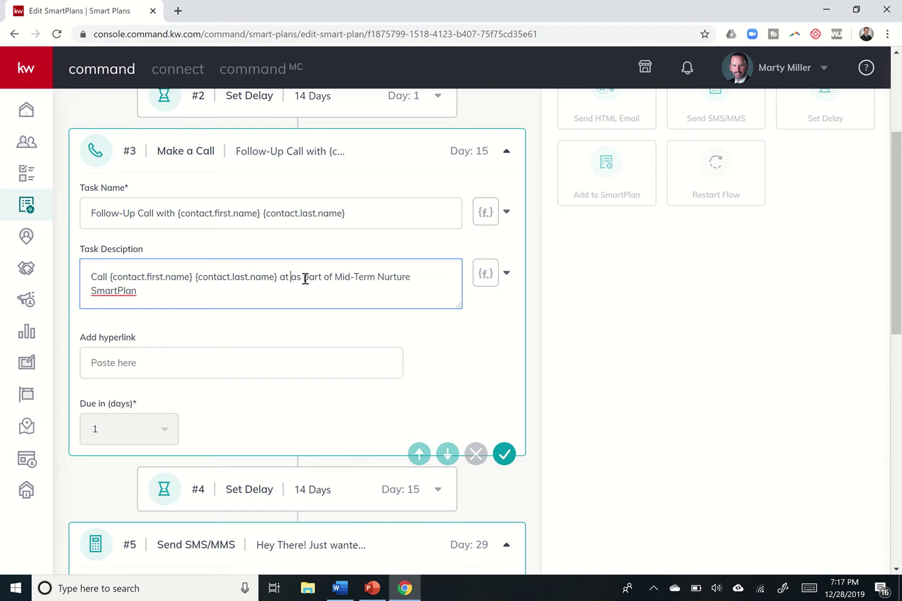
{"action": "left_click", "coordinate": [486, 274]}
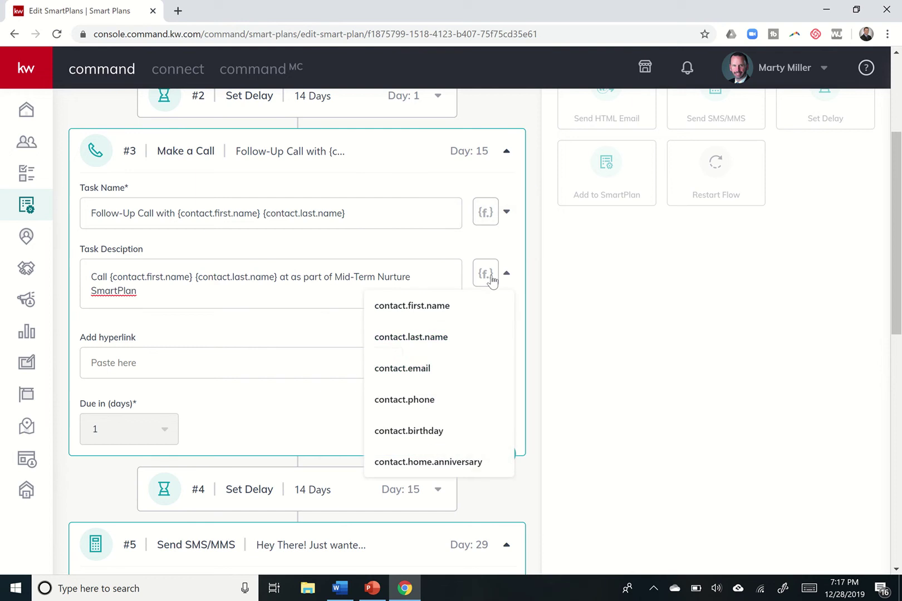
{"action": "left_click", "coordinate": [423, 401]}
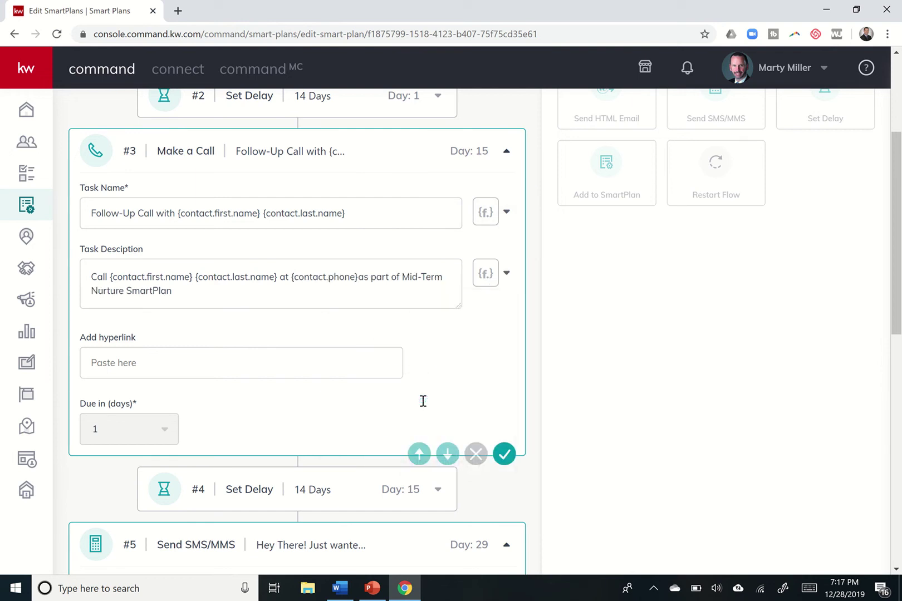
{"action": "left_click", "coordinate": [359, 277]}
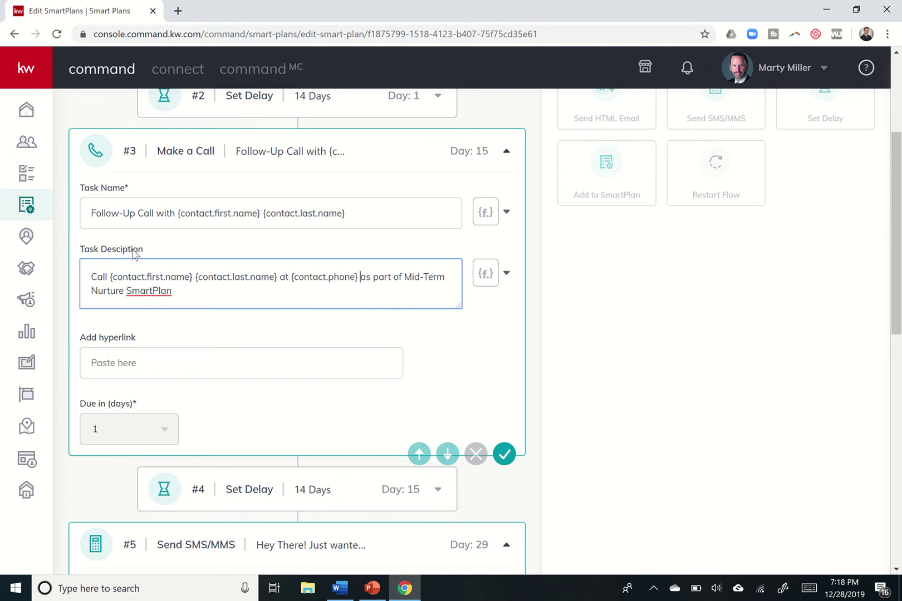
{"action": "scroll", "coordinate": [212, 348], "scroll_direction": "down", "scroll_amount": 1}
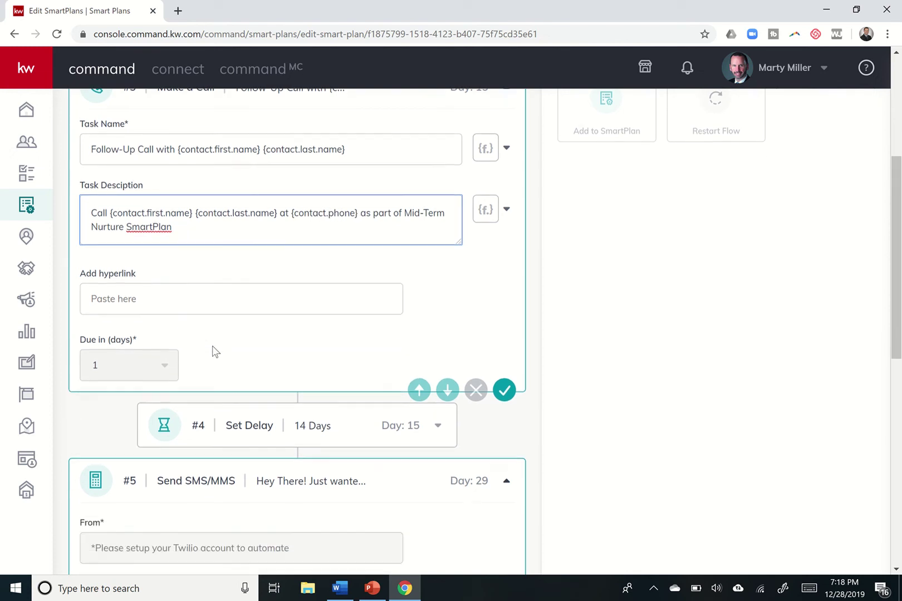
{"action": "scroll", "coordinate": [212, 350], "scroll_direction": "down", "scroll_amount": 1}
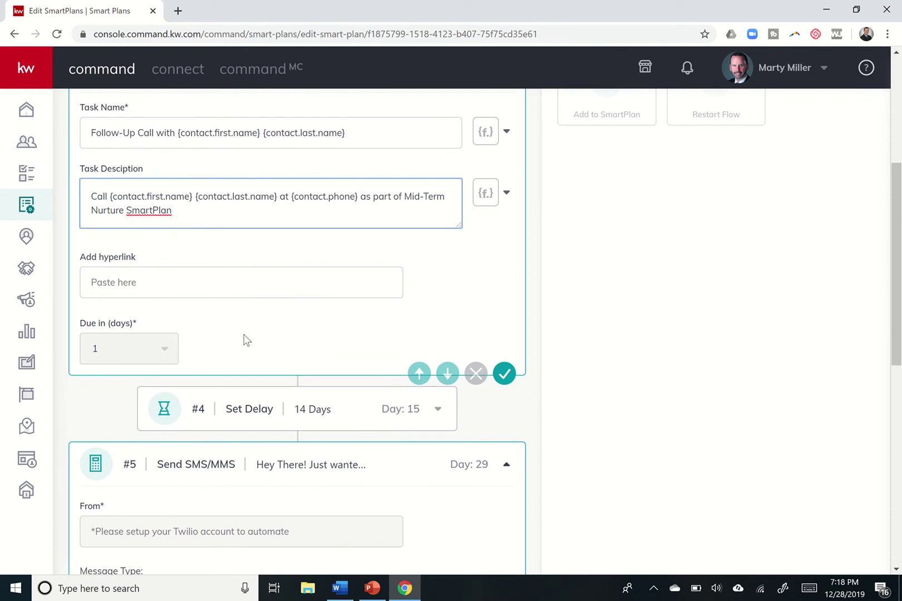
{"action": "scroll", "coordinate": [245, 339], "scroll_direction": "down", "scroll_amount": 5}
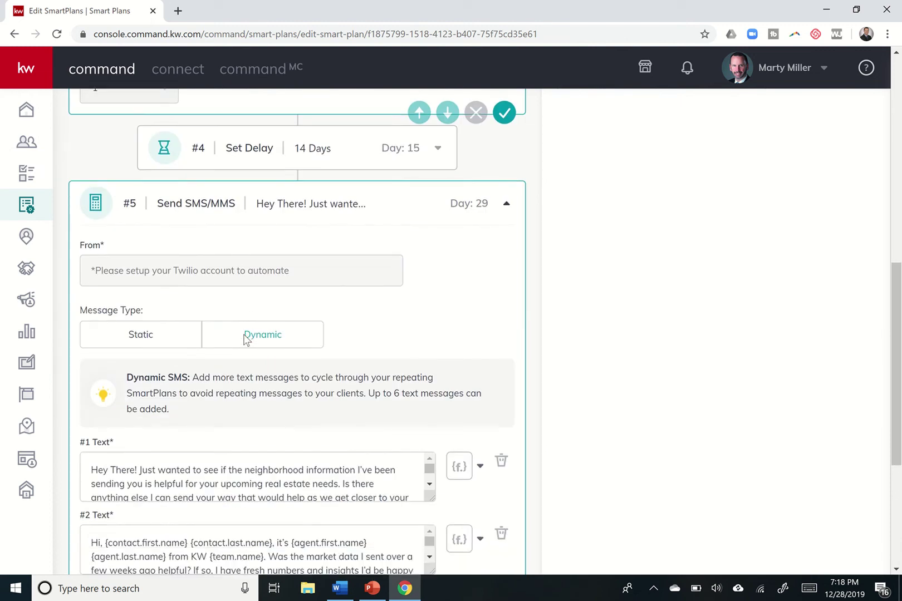
{"action": "scroll", "coordinate": [246, 340], "scroll_direction": "down", "scroll_amount": 1}
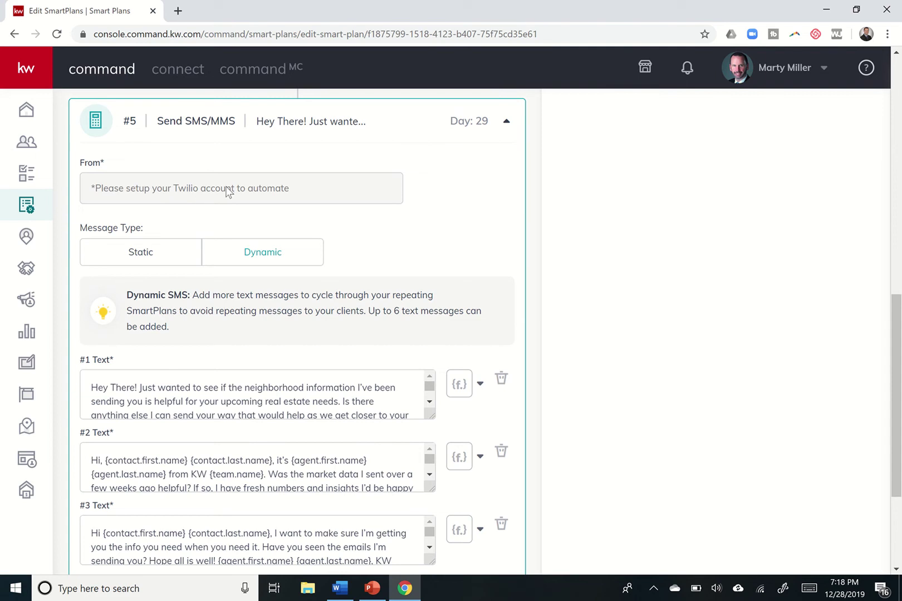
{"action": "scroll", "coordinate": [209, 200], "scroll_direction": "down", "scroll_amount": 3}
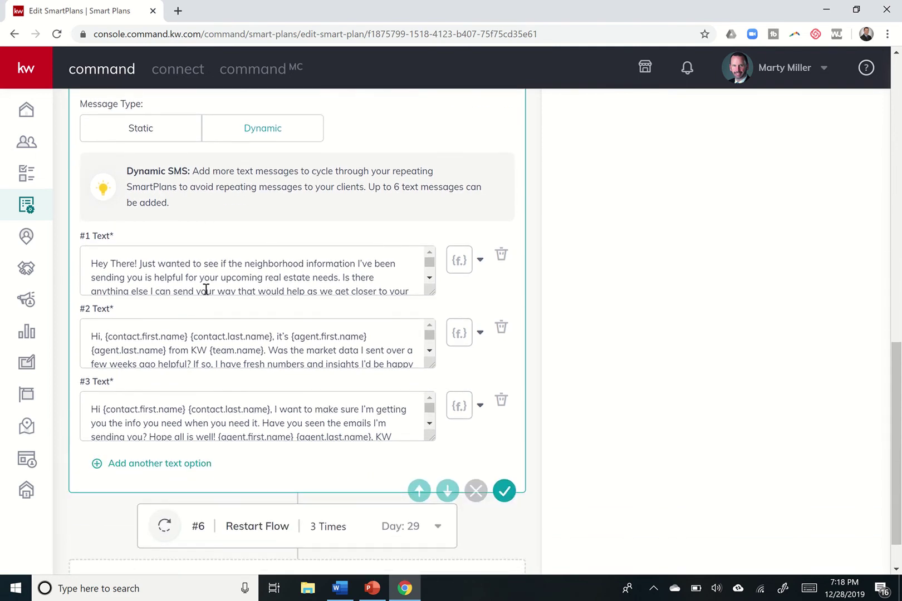
{"action": "scroll", "coordinate": [206, 288], "scroll_direction": "down", "scroll_amount": 2}
{"action": "scroll", "coordinate": [206, 289], "scroll_direction": "up", "scroll_amount": 2}
{"action": "scroll", "coordinate": [202, 394], "scroll_direction": "down", "scroll_amount": 2}
{"action": "scroll", "coordinate": [202, 394], "scroll_direction": "up", "scroll_amount": 2}
{"action": "scroll", "coordinate": [231, 354], "scroll_direction": "down", "scroll_amount": 2}
{"action": "scroll", "coordinate": [230, 354], "scroll_direction": "up", "scroll_amount": 2}
{"action": "left_click", "coordinate": [144, 129]}
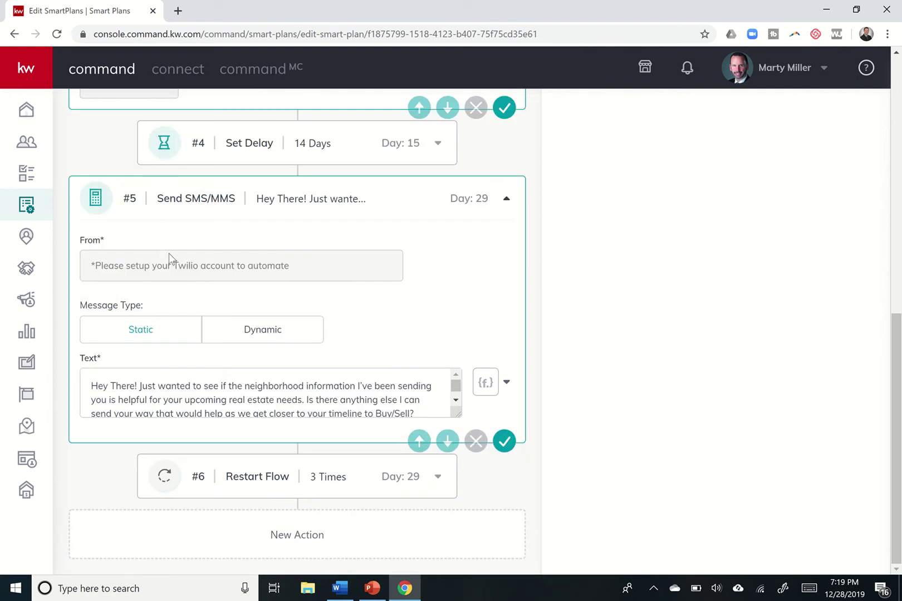
{"action": "scroll", "coordinate": [185, 401], "scroll_direction": "down", "scroll_amount": 1}
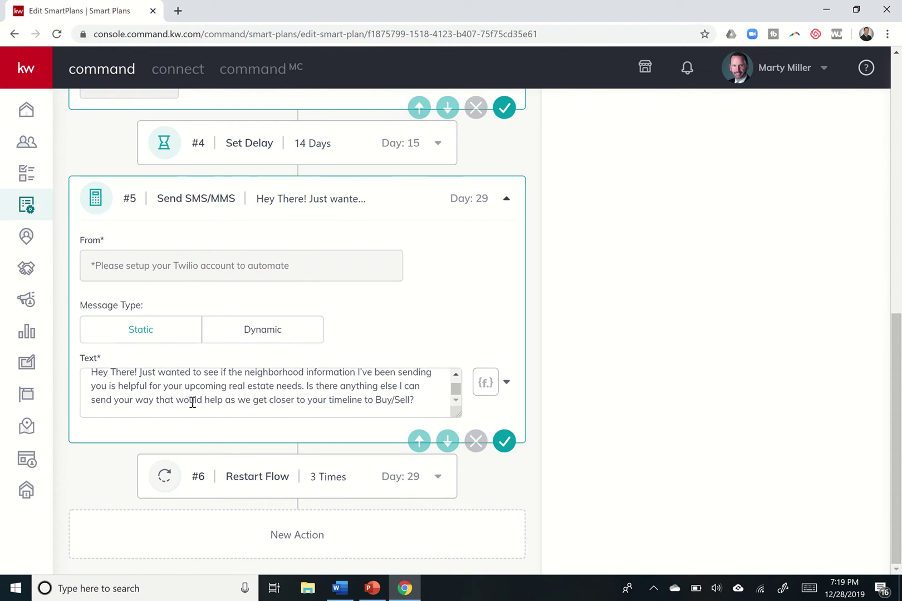
{"action": "left_click", "coordinate": [263, 329]}
{"action": "scroll", "coordinate": [263, 328], "scroll_direction": "down", "scroll_amount": 4}
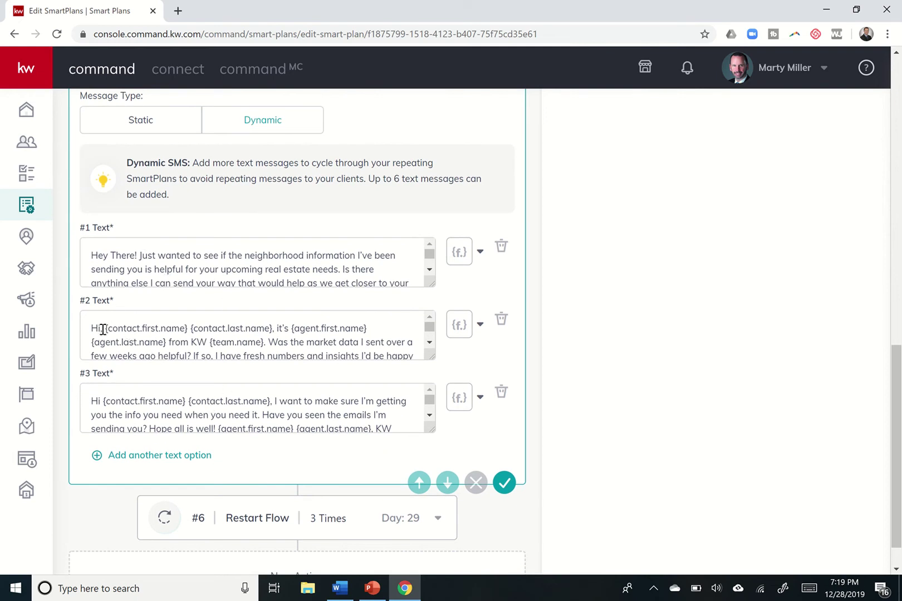
Delete the contact and agent last-name placeholders from the market-data text.
{"action": "left_click", "coordinate": [103, 329]}
{"action": "type", "text": ","}
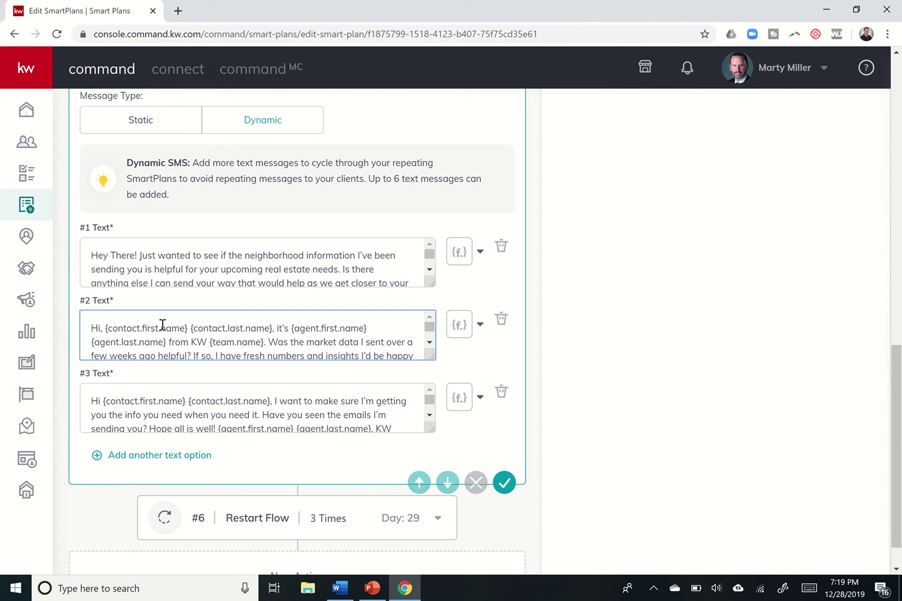
{"action": "key", "text": "BackSpace"}
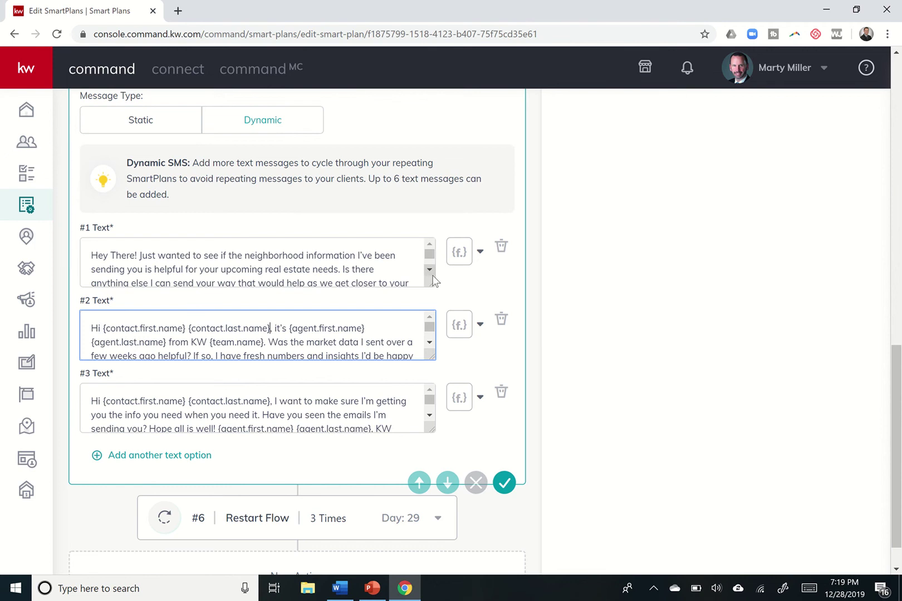
{"action": "key", "text": "BackSpace"}
{"action": "key", "text": "BackSpace"}
{"action": "key", "text": "BackSpace"}
{"action": "key", "text": "BackSpace"}
{"action": "key", "text": "BackSpace"}
{"action": "key", "text": "BackSpace"}
{"action": "key", "text": "BackSpace"}
{"action": "key", "text": "BackSpace"}
{"action": "key", "text": "BackSpace"}
{"action": "key", "text": "BackSpace"}
{"action": "key", "text": "BackSpace"}
{"action": "key", "text": "BackSpace"}
{"action": "key", "text": "BackSpace"}
{"action": "key", "text": "BackSpace"}
{"action": "key", "text": "BackSpace"}
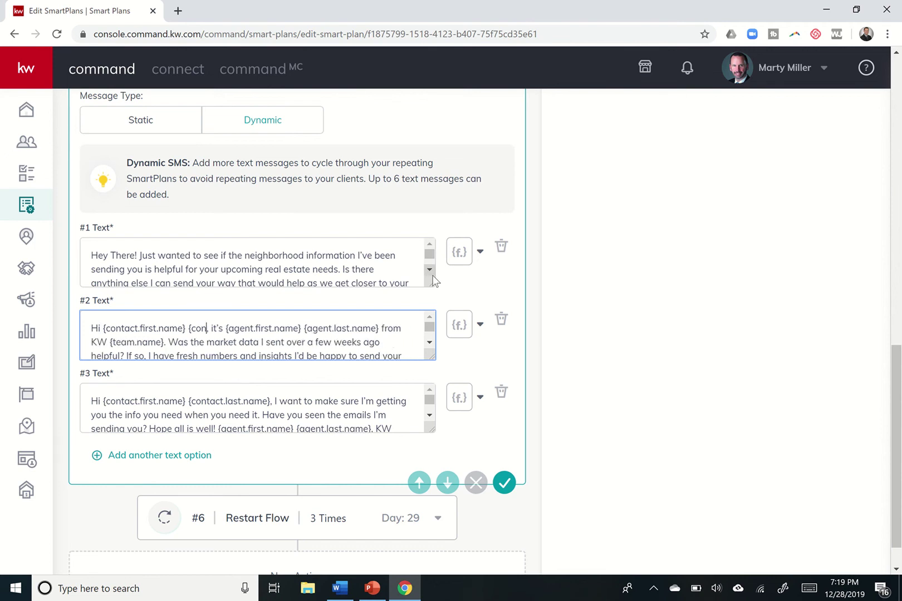
{"action": "key", "text": "BackSpace"}
{"action": "key", "text": "BackSpace"}
{"action": "key", "text": "BackSpace"}
{"action": "key", "text": "BackSpace"}
{"action": "key", "text": "BackSpace"}
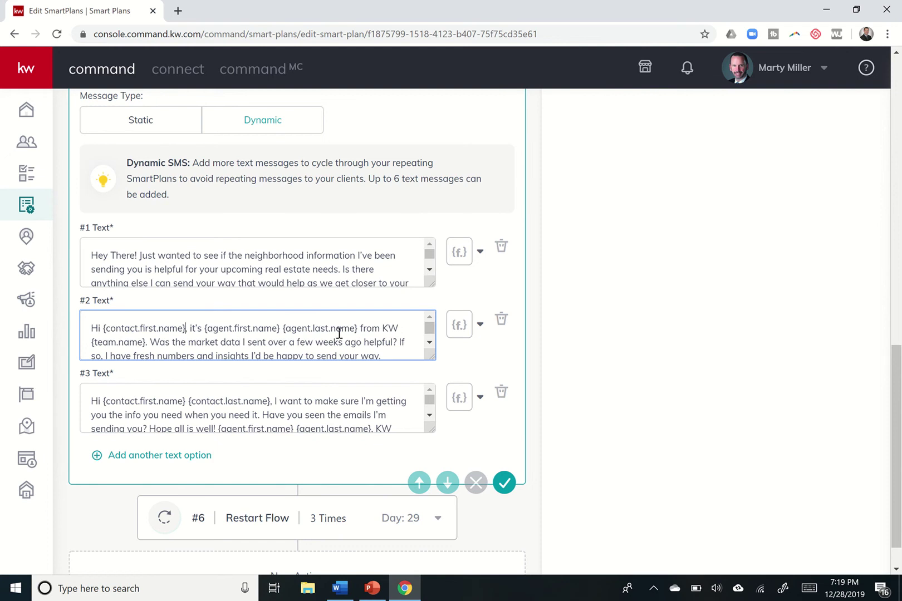
{"action": "key", "text": "BackSpace"}
{"action": "key", "text": "BackSpace"}
{"action": "key", "text": "BackSpace"}
{"action": "key", "text": "BackSpace"}
{"action": "key", "text": "BackSpace"}
{"action": "key", "text": "BackSpace"}
{"action": "key", "text": "BackSpace"}
{"action": "key", "text": "BackSpace"}
{"action": "key", "text": "BackSpace"}
{"action": "key", "text": "BackSpace"}
{"action": "key", "text": "BackSpace"}
{"action": "key", "text": "BackSpace"}
{"action": "key", "text": "BackSpace"}
{"action": "key", "text": "BackSpace"}
Remove the neighborhood information message, the leftover placeholder fragment, and 'KW' before the team name.
{"action": "left_click", "coordinate": [502, 248]}
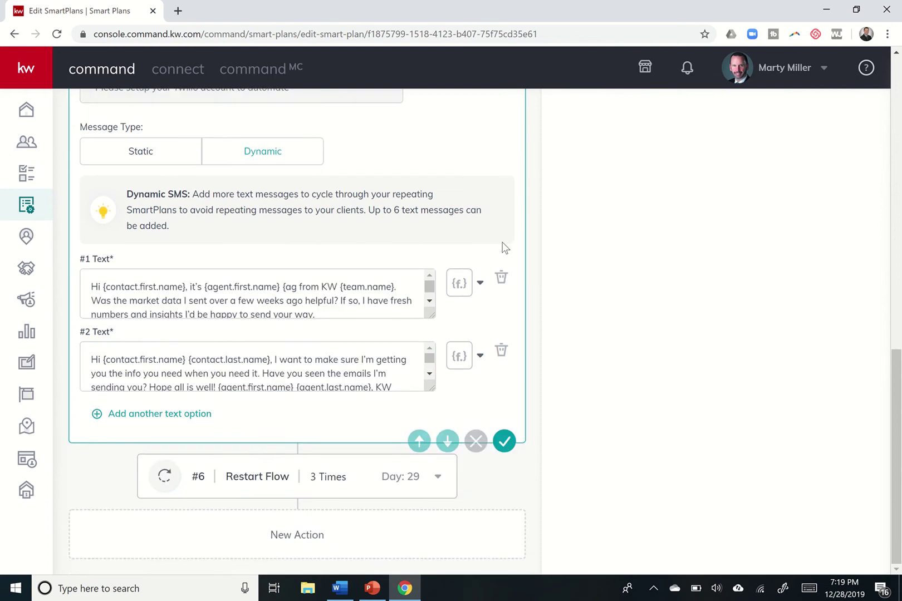
{"action": "double_click", "coordinate": [295, 286]}
{"action": "key", "text": "BackSpace"}
{"action": "key", "text": "BackSpace"}
{"action": "key", "text": "BackSpace"}
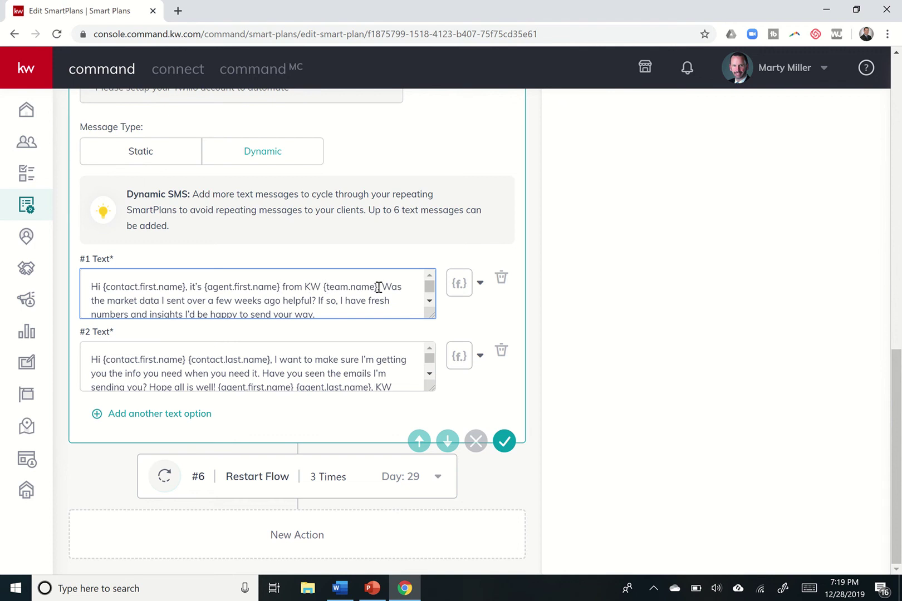
{"action": "key", "text": "BackSpace"}
{"action": "key", "text": "BackSpace"}
{"action": "key", "text": "BackSpace"}
{"action": "key", "text": "BackSpace"}
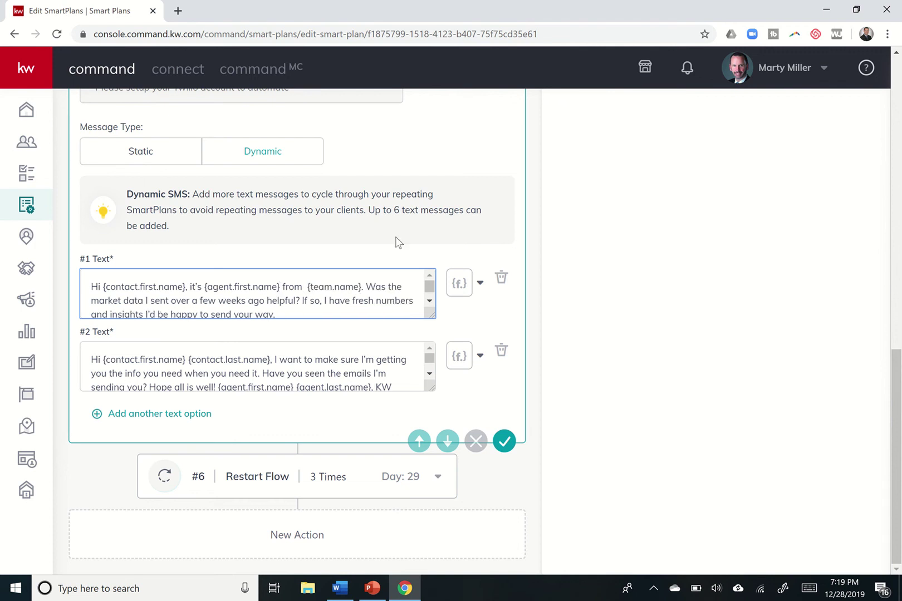
{"action": "type", "text": "m"}
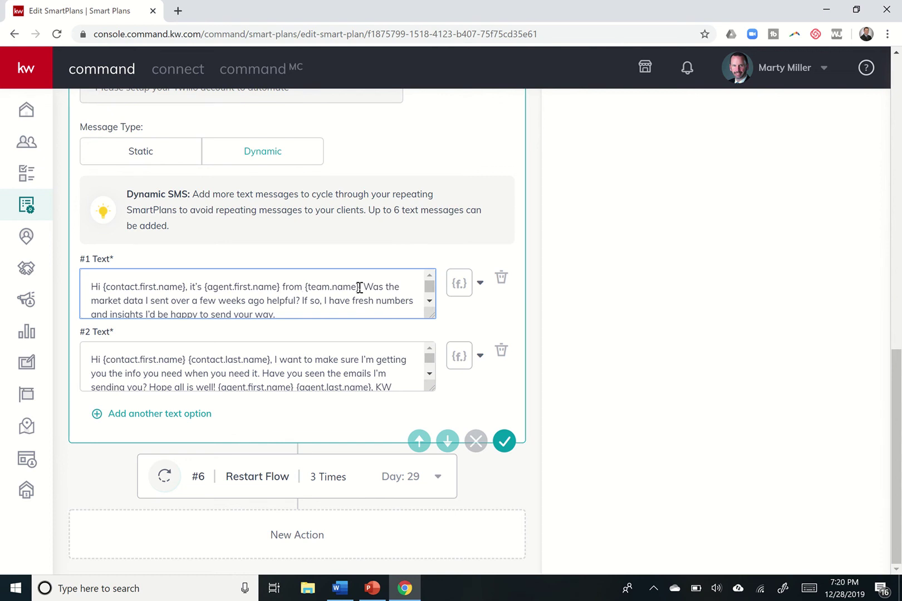
End the #1 text with 'Please text me back and let me know if you'd like to see more.'.
{"action": "scroll", "coordinate": [302, 354], "scroll_direction": "down", "scroll_amount": 1}
{"action": "scroll", "coordinate": [301, 354], "scroll_direction": "up", "scroll_amount": 1}
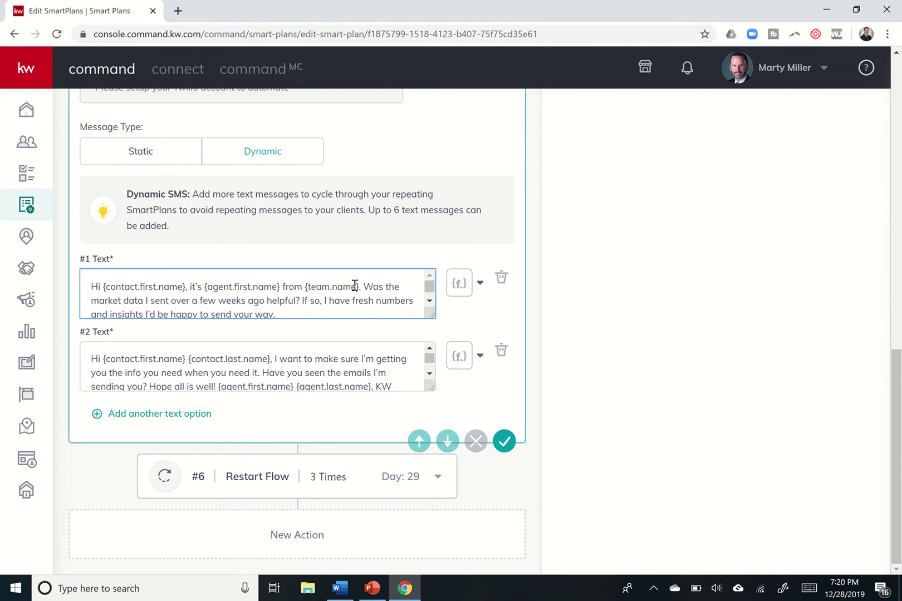
{"action": "scroll", "coordinate": [233, 308], "scroll_direction": "down", "scroll_amount": 1}
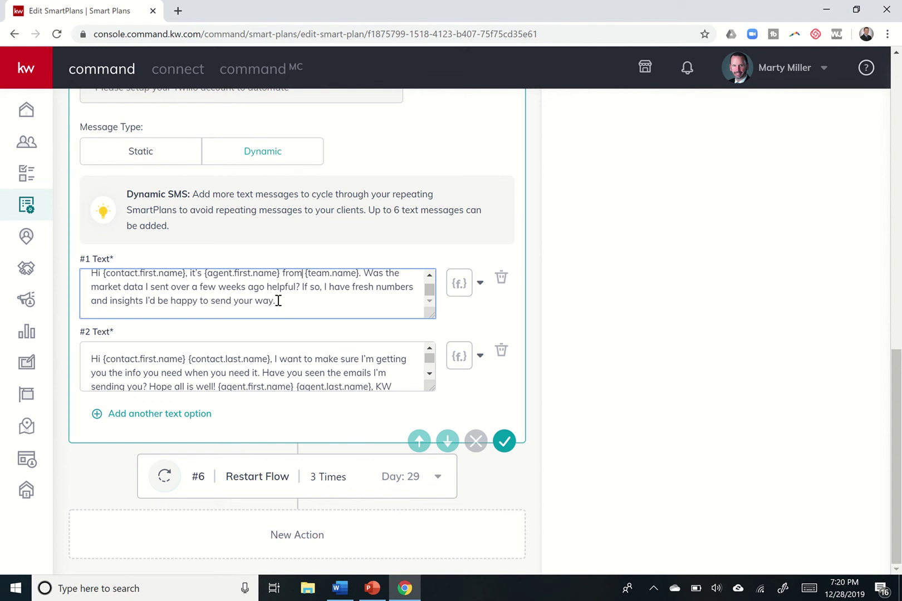
{"action": "type", "text": "lease text me back and let me knjow if y"}
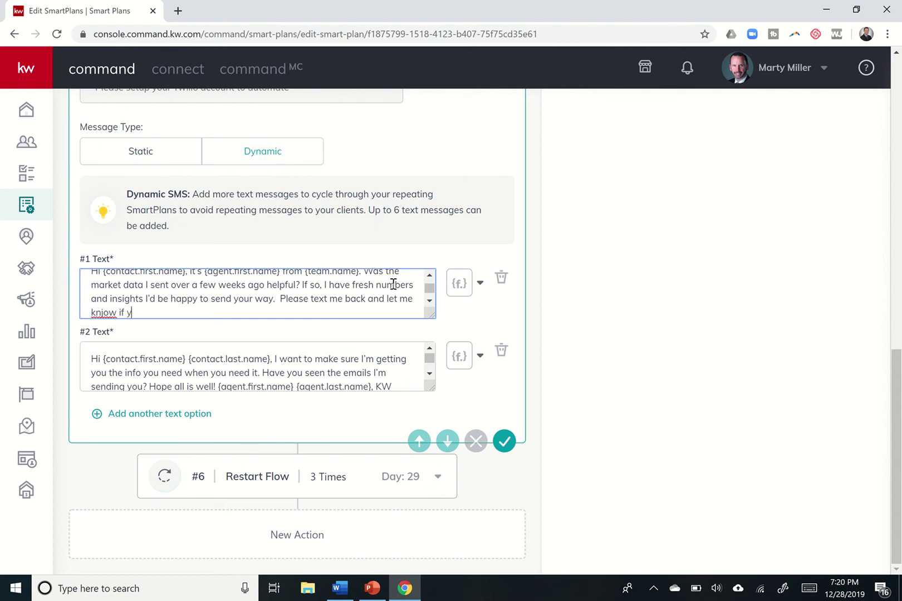
{"action": "key", "text": "BackSpace"}
{"action": "key", "text": "BackSpace"}
{"action": "key", "text": "BackSpace"}
{"action": "type", "text": "if you'd like to see more."}
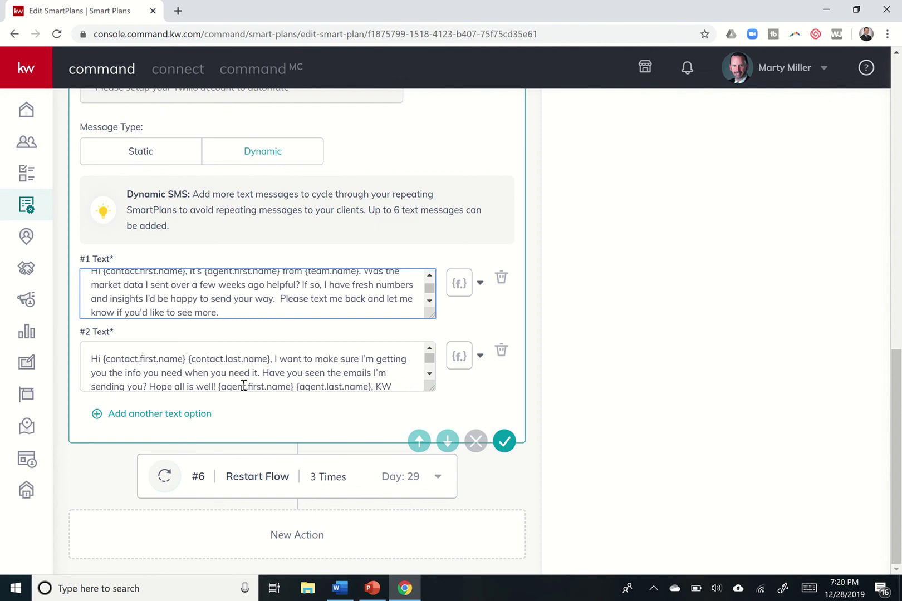
Save the day-29 Send SMS/MMS step with the green check.
{"action": "scroll", "coordinate": [241, 382], "scroll_direction": "down", "scroll_amount": 1}
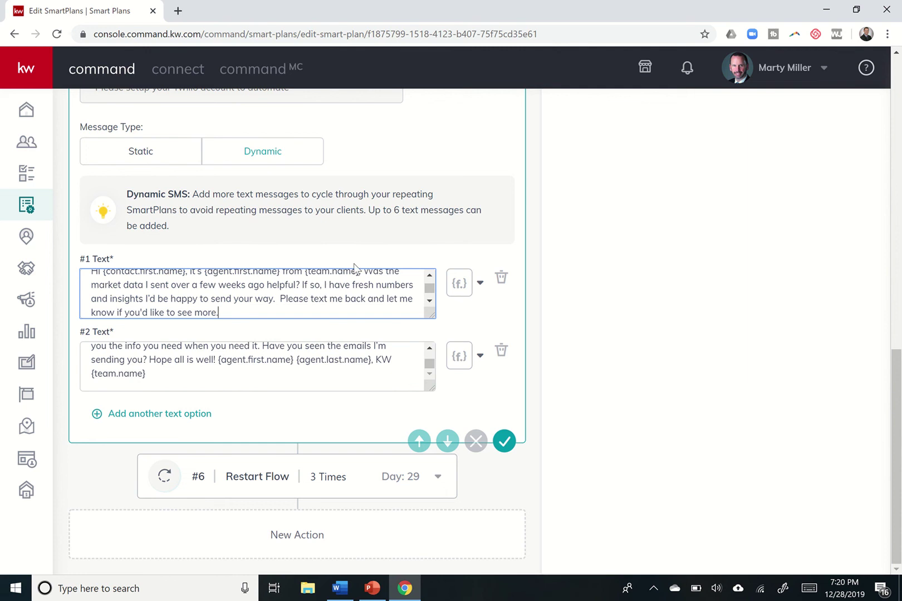
{"action": "scroll", "coordinate": [354, 268], "scroll_direction": "up", "scroll_amount": 2}
{"action": "scroll", "coordinate": [354, 267], "scroll_direction": "down", "scroll_amount": 2}
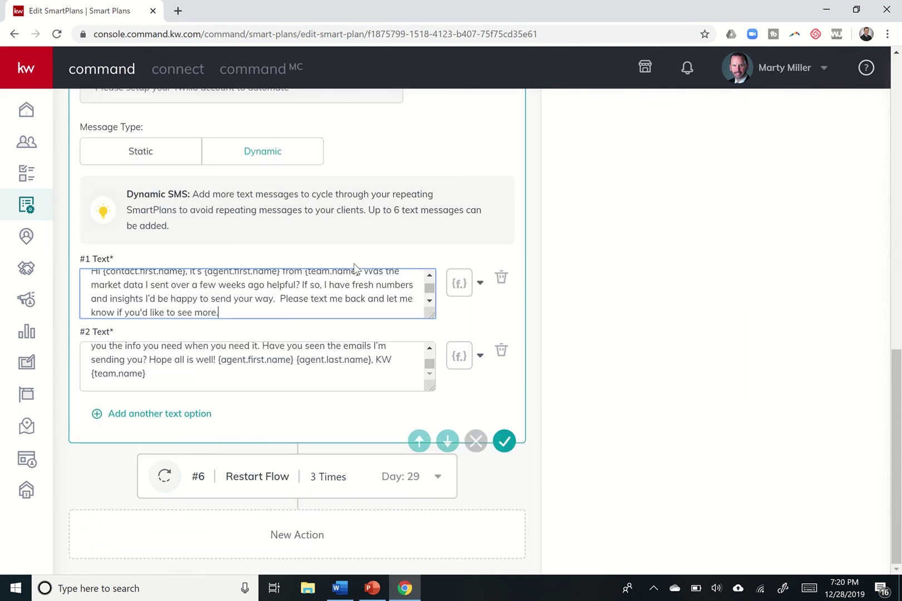
{"action": "left_click", "coordinate": [504, 442]}
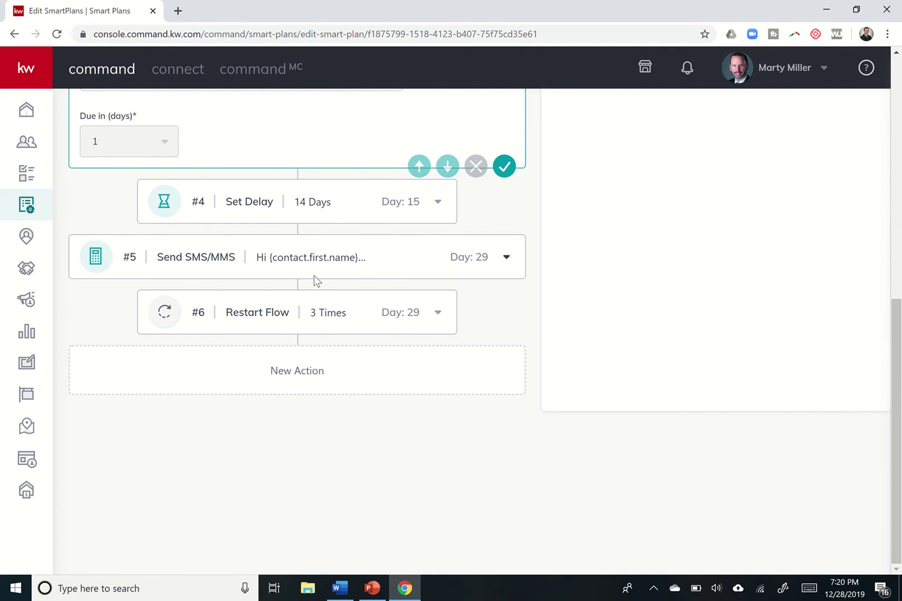
{"action": "scroll", "coordinate": [315, 278], "scroll_direction": "up", "scroll_amount": 7}
{"action": "scroll", "coordinate": [315, 278], "scroll_direction": "down", "scroll_amount": 2}
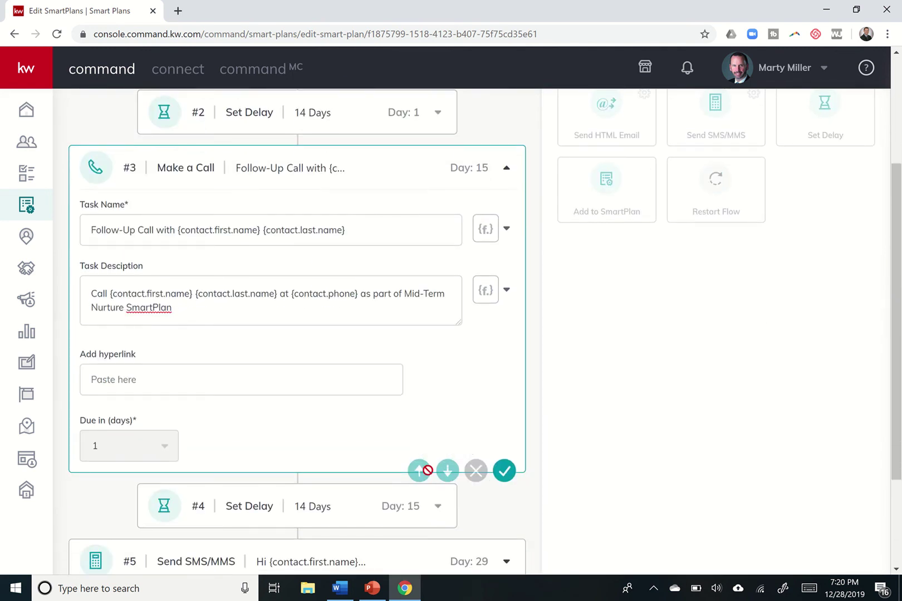
{"action": "scroll", "coordinate": [339, 479], "scroll_direction": "down", "scroll_amount": 2}
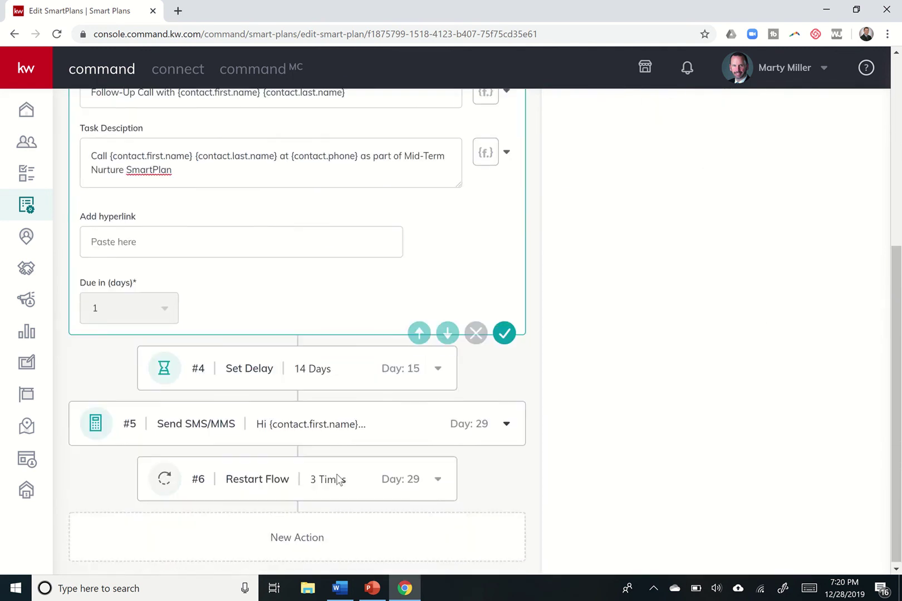
{"action": "scroll", "coordinate": [338, 479], "scroll_direction": "up", "scroll_amount": 3}
{"action": "scroll", "coordinate": [338, 479], "scroll_direction": "down", "scroll_amount": 3}
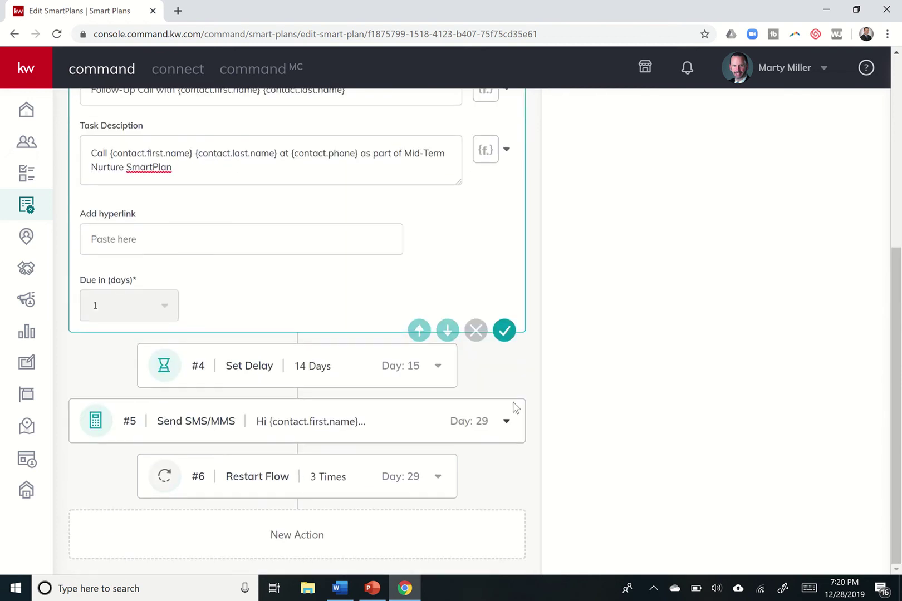
{"action": "left_click", "coordinate": [506, 422]}
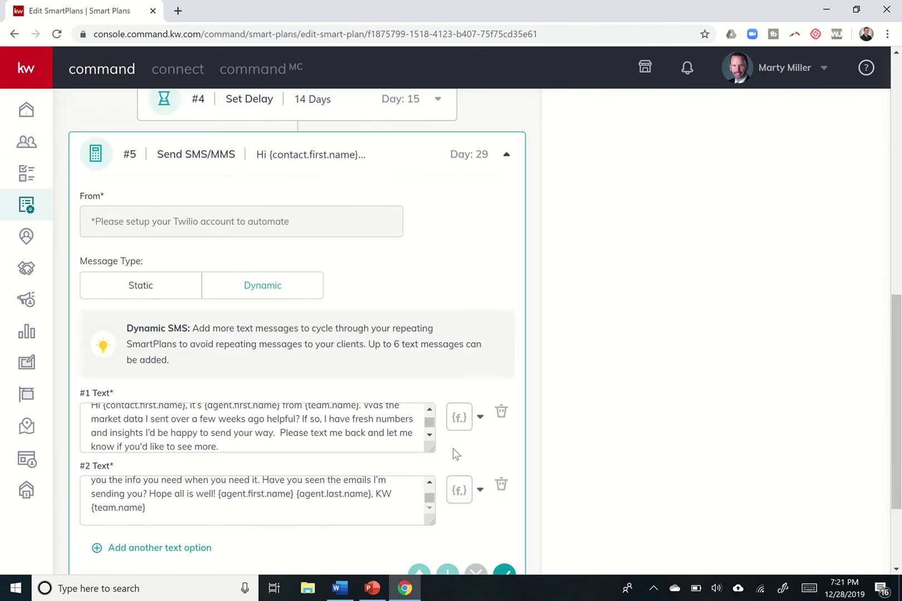
{"action": "scroll", "coordinate": [453, 452], "scroll_direction": "down", "scroll_amount": 2}
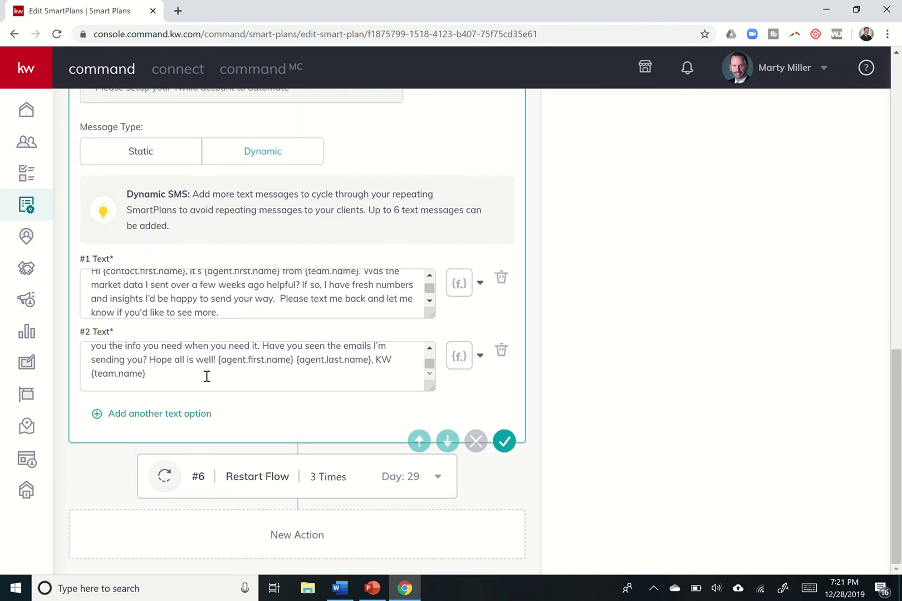
{"action": "left_click", "coordinate": [178, 415]}
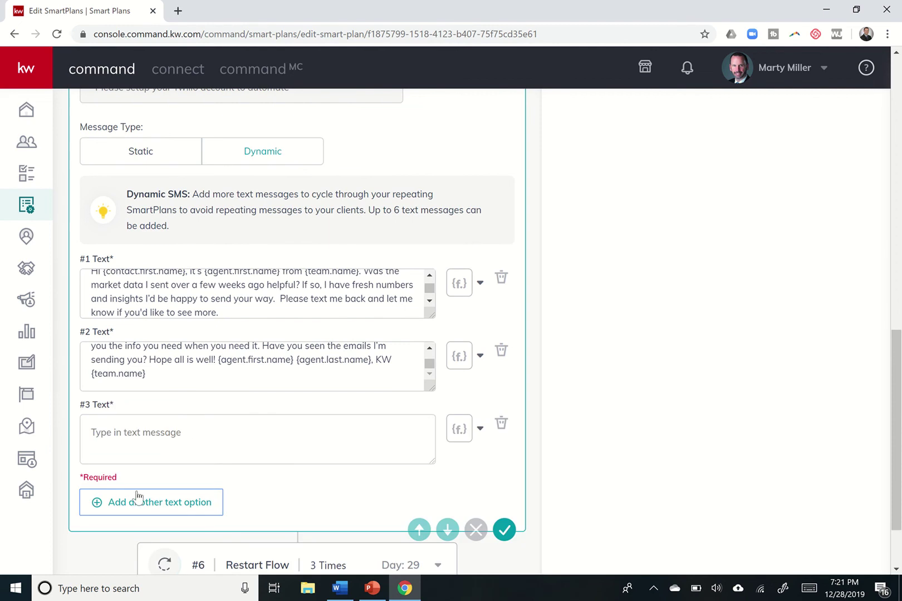
{"action": "left_click", "coordinate": [171, 433]}
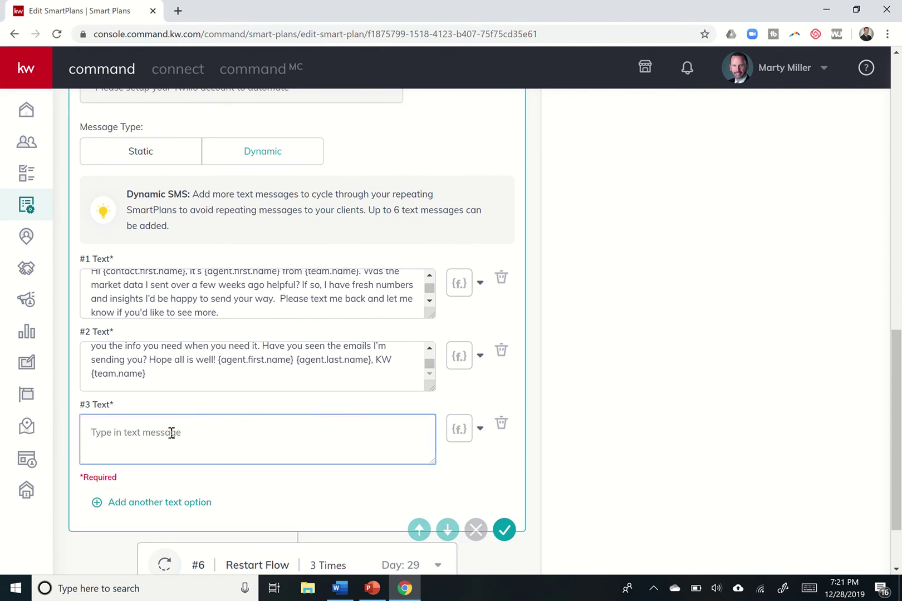
{"action": "scroll", "coordinate": [171, 432], "scroll_direction": "down", "scroll_amount": 2}
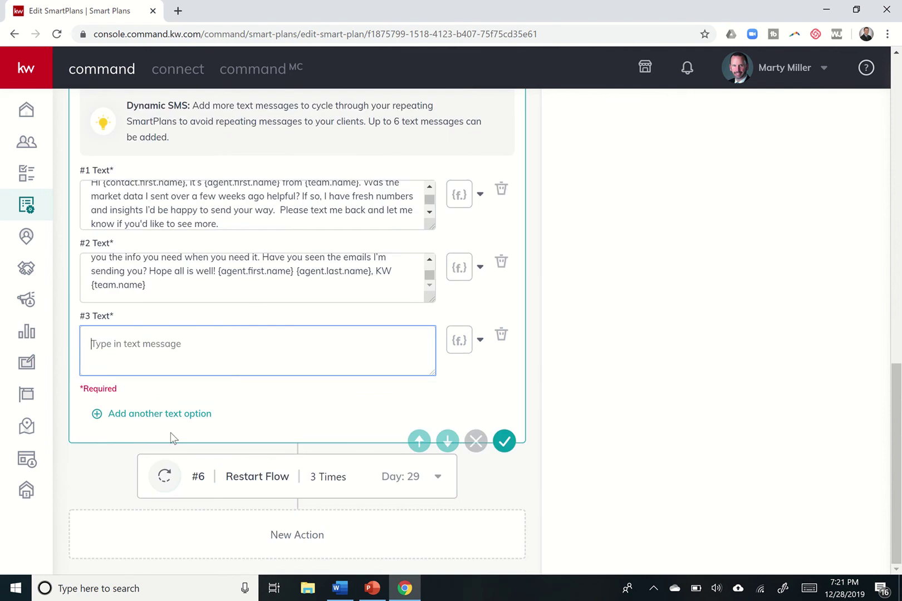
{"action": "scroll", "coordinate": [171, 433], "scroll_direction": "up", "scroll_amount": 3}
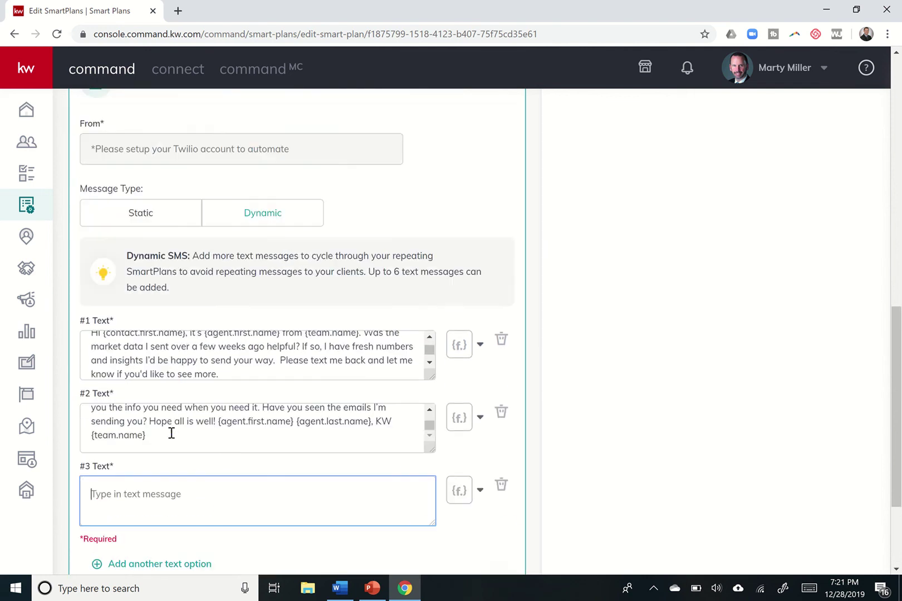
{"action": "scroll", "coordinate": [171, 432], "scroll_direction": "up", "scroll_amount": 4}
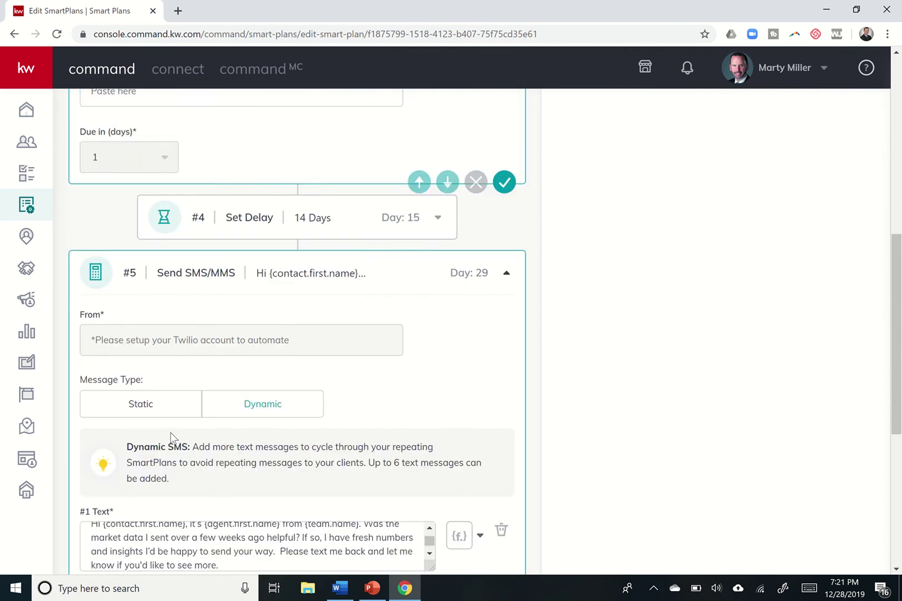
{"action": "scroll", "coordinate": [170, 434], "scroll_direction": "up", "scroll_amount": 5}
{"action": "scroll", "coordinate": [170, 432], "scroll_direction": "down", "scroll_amount": 12}
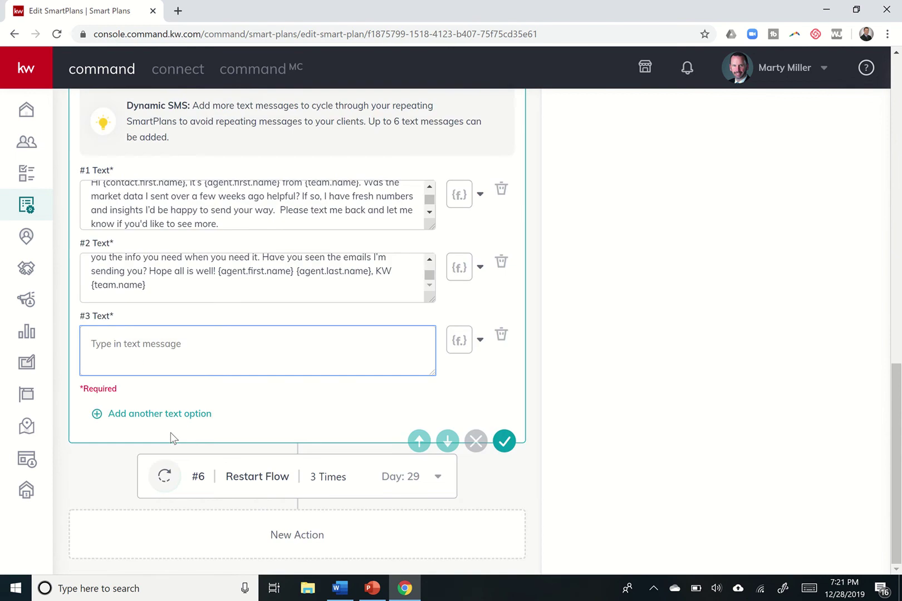
{"action": "scroll", "coordinate": [171, 432], "scroll_direction": "up", "scroll_amount": 9}
{"action": "scroll", "coordinate": [174, 435], "scroll_direction": "down", "scroll_amount": 9}
{"action": "left_click", "coordinate": [504, 442]}
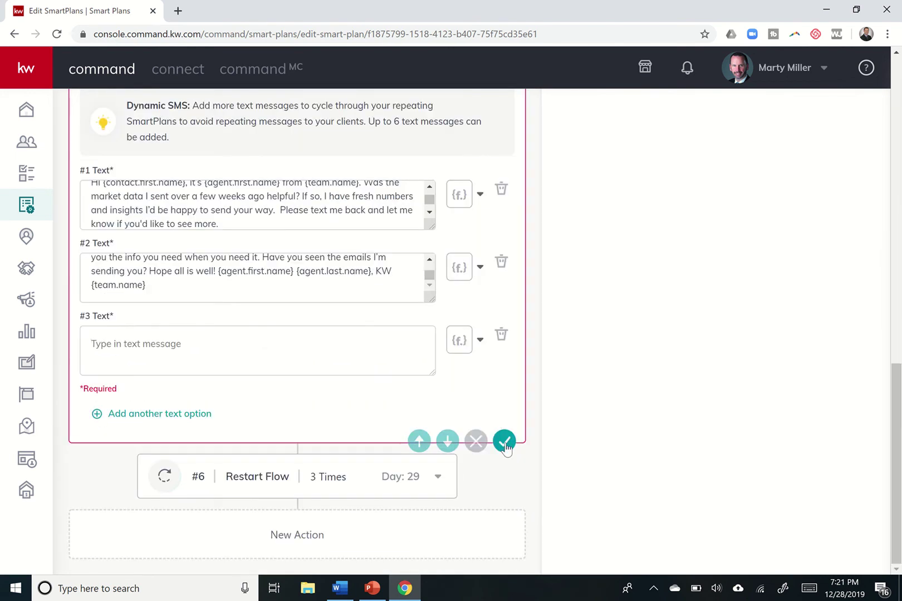
{"action": "left_click", "coordinate": [501, 335]}
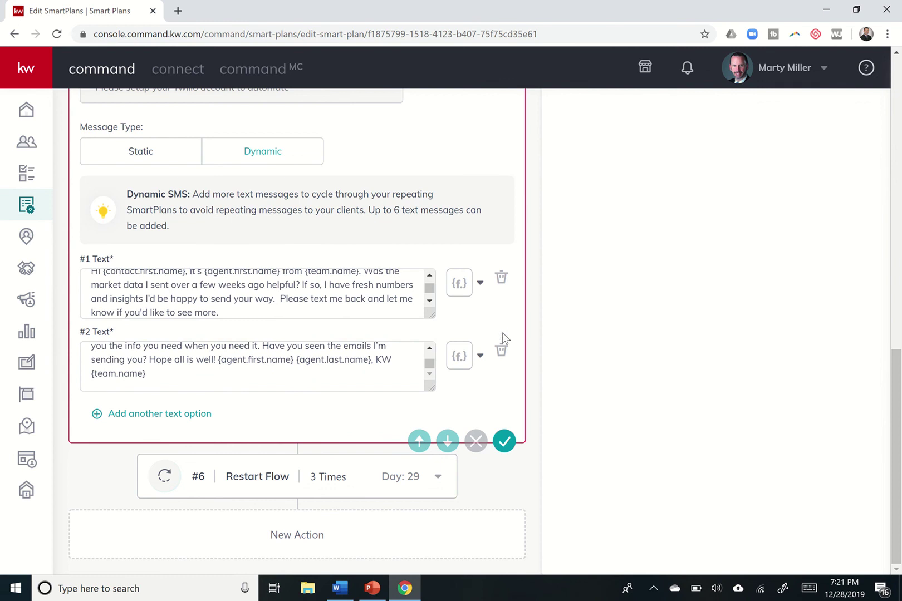
{"action": "left_click", "coordinate": [507, 441]}
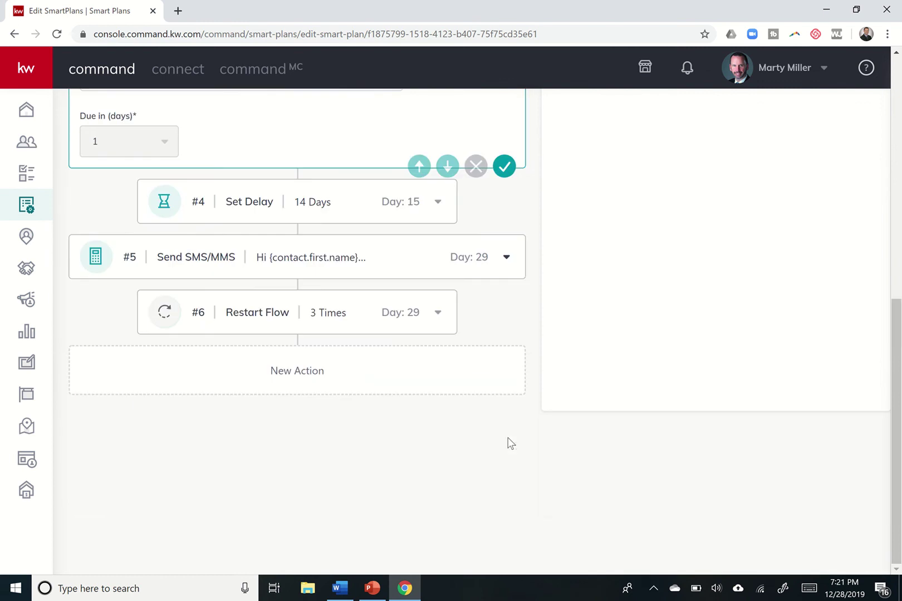
Finish the Make a Call step, save the Mid-Term Nurture plan, and return to My SmartPlans.
{"action": "left_click", "coordinate": [503, 173]}
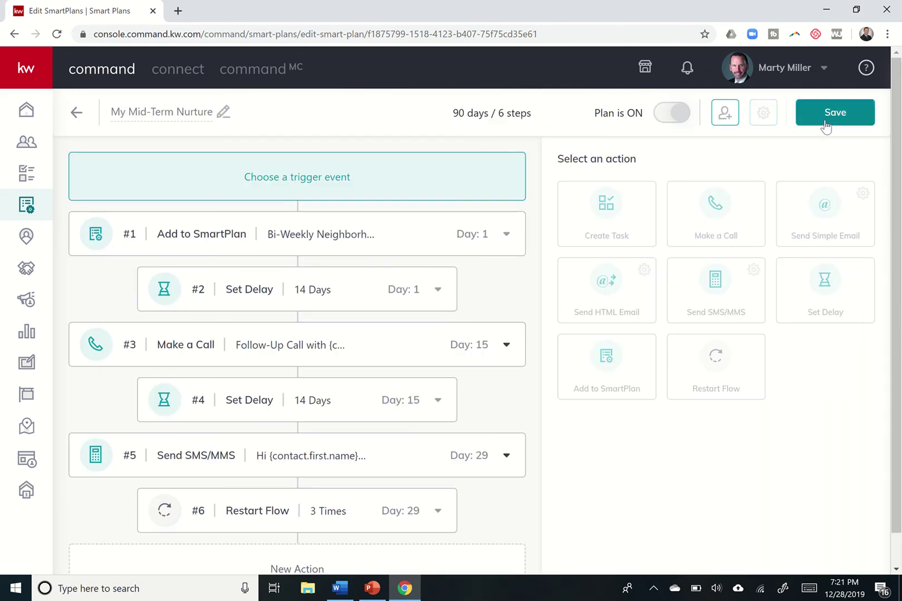
{"action": "left_click", "coordinate": [825, 122]}
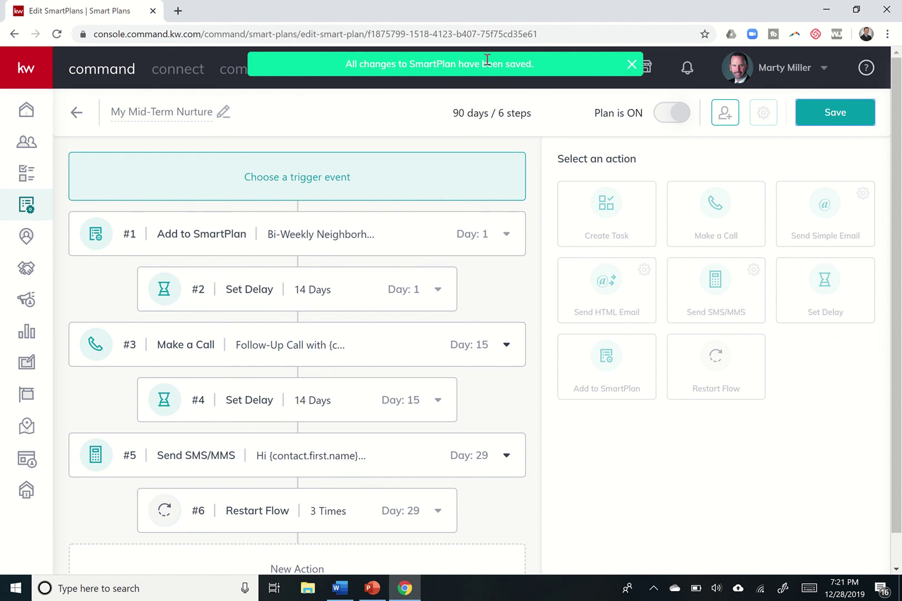
{"action": "left_click", "coordinate": [74, 114]}
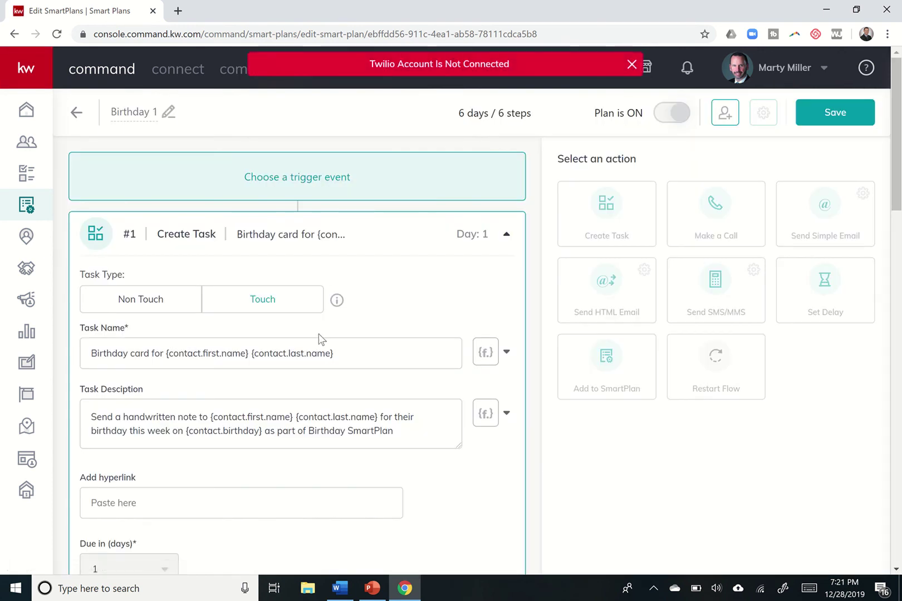
Replace 'KW Platinum' with 'Keller Williams' in the step #6 birthday text message.
{"action": "scroll", "coordinate": [319, 337], "scroll_direction": "down", "scroll_amount": 3}
{"action": "scroll", "coordinate": [234, 319], "scroll_direction": "down", "scroll_amount": 1}
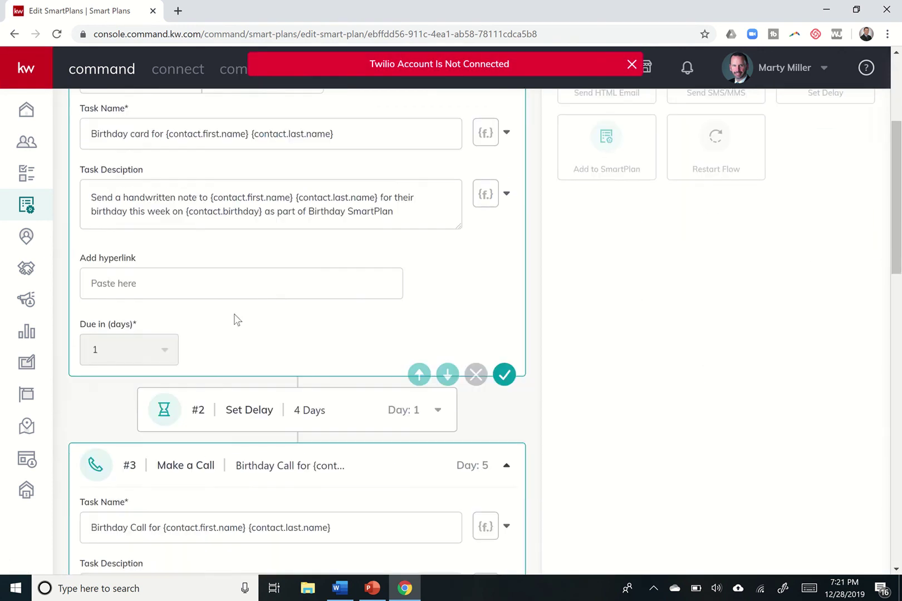
{"action": "scroll", "coordinate": [233, 317], "scroll_direction": "down", "scroll_amount": 6}
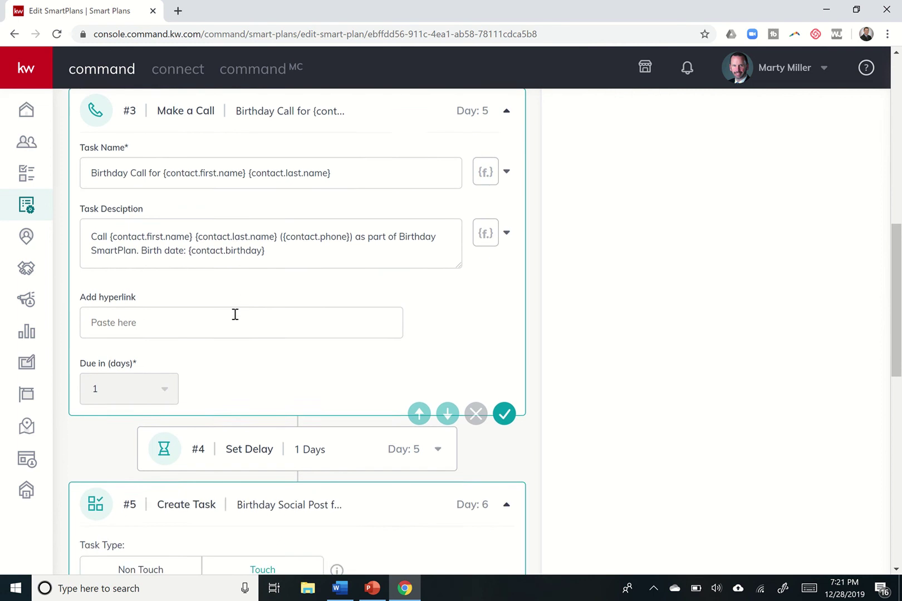
{"action": "scroll", "coordinate": [234, 314], "scroll_direction": "down", "scroll_amount": 7}
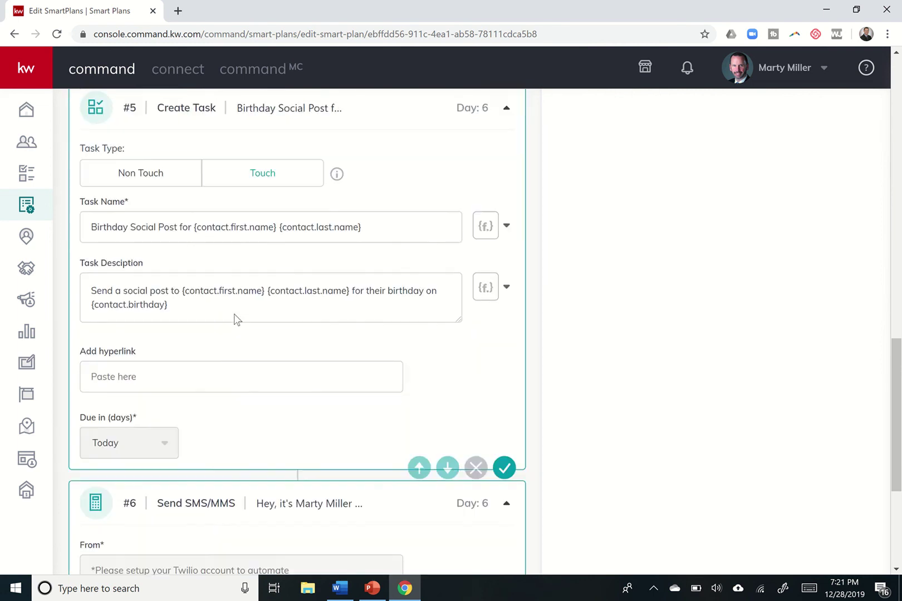
{"action": "scroll", "coordinate": [234, 319], "scroll_direction": "down", "scroll_amount": 4}
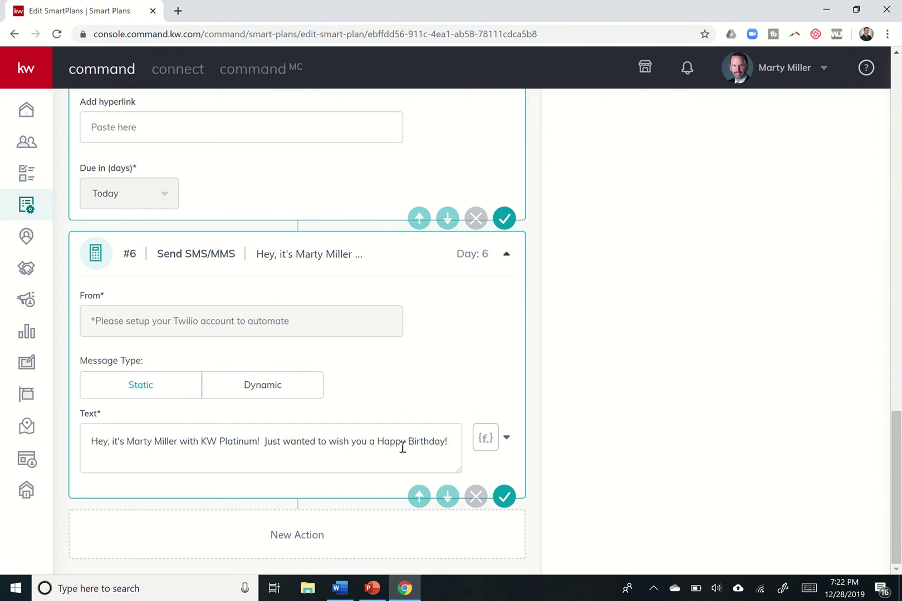
{"action": "left_click", "coordinate": [258, 443]}
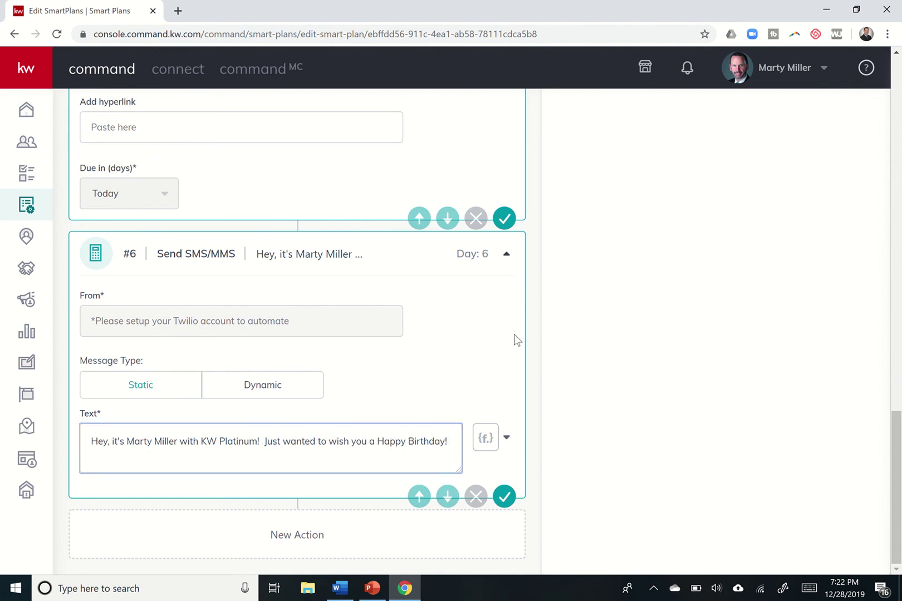
{"action": "key", "text": "BackSpace"}
{"action": "key", "text": "BackSpace"}
{"action": "key", "text": "BackSpace"}
{"action": "key", "text": "BackSpace"}
{"action": "key", "text": "BackSpace"}
{"action": "key", "text": "BackSpace"}
{"action": "key", "text": "BackSpace"}
{"action": "key", "text": "BackSpace"}
{"action": "key", "text": "BackSpace"}
{"action": "key", "text": "BackSpace"}
{"action": "type", "text": "w"}
{"action": "key", "text": "BackSpace"}
{"action": "type", "text": "ell"}
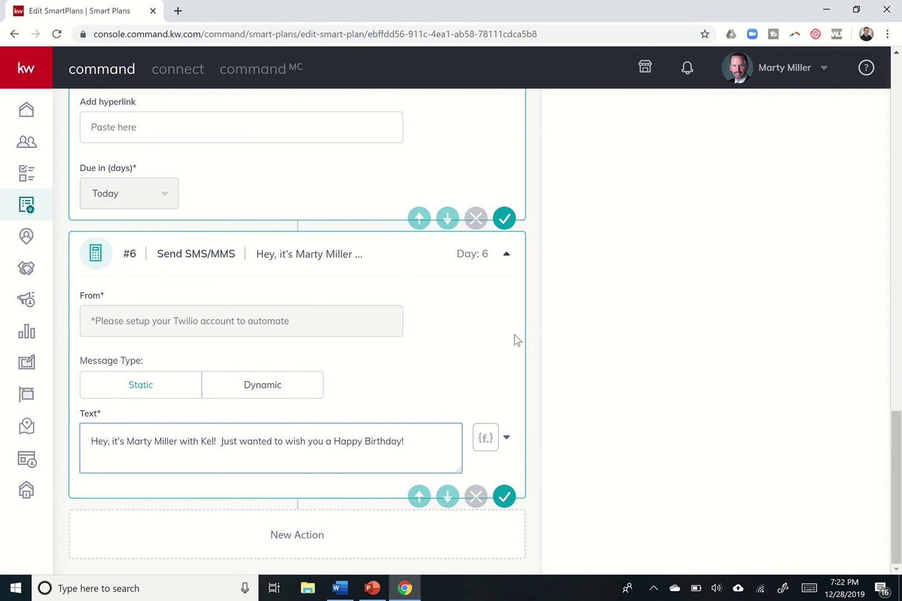
{"action": "type", "text": "er Williams"}
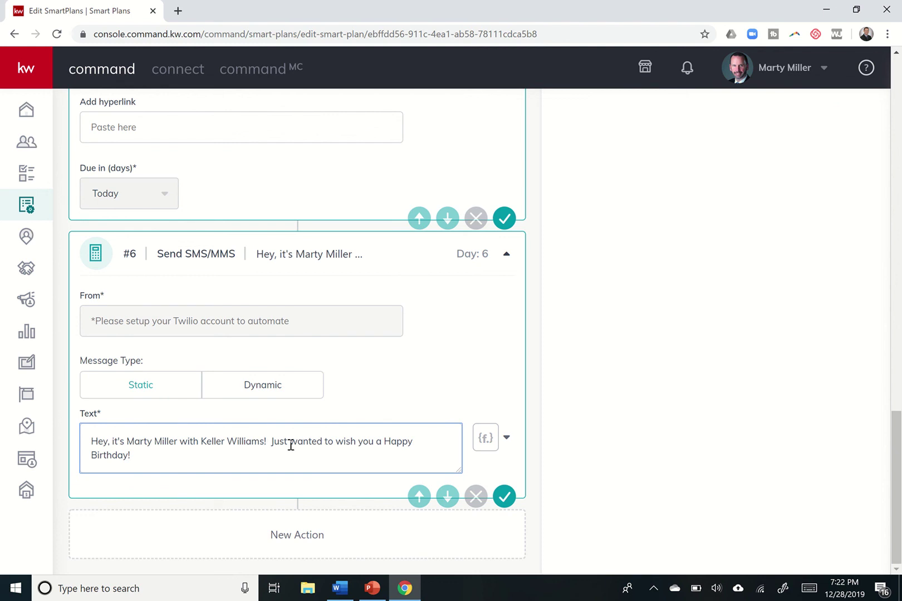
Confirm the edited SMS step and save all changes to Birthday 1.
{"action": "left_click", "coordinate": [504, 496]}
{"action": "scroll", "coordinate": [462, 276], "scroll_direction": "up", "scroll_amount": 20}
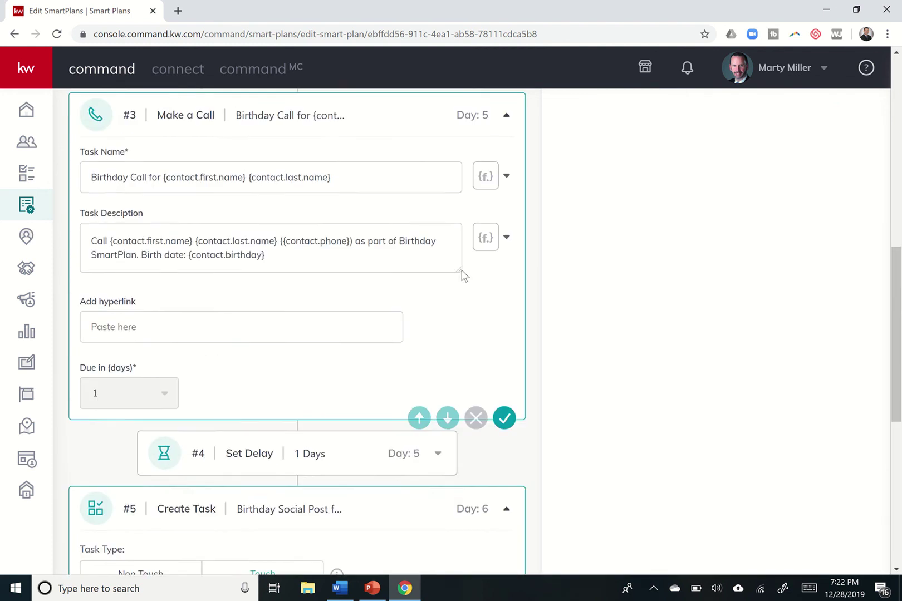
{"action": "left_click", "coordinate": [824, 120]}
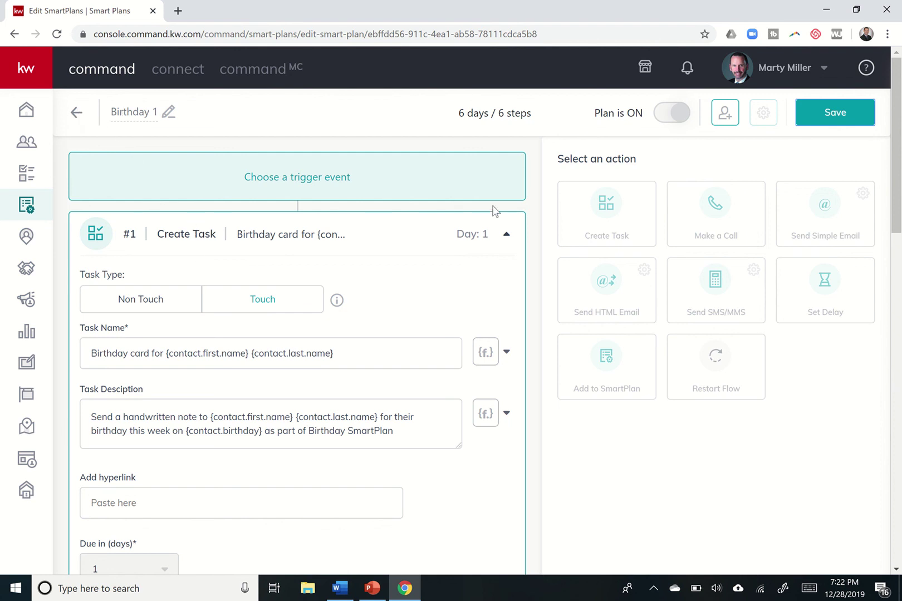
Copy Birthday 1 from My SmartPlans, naming the new plan 'Birthday for Sphere Contacts'.
{"action": "left_click", "coordinate": [76, 113]}
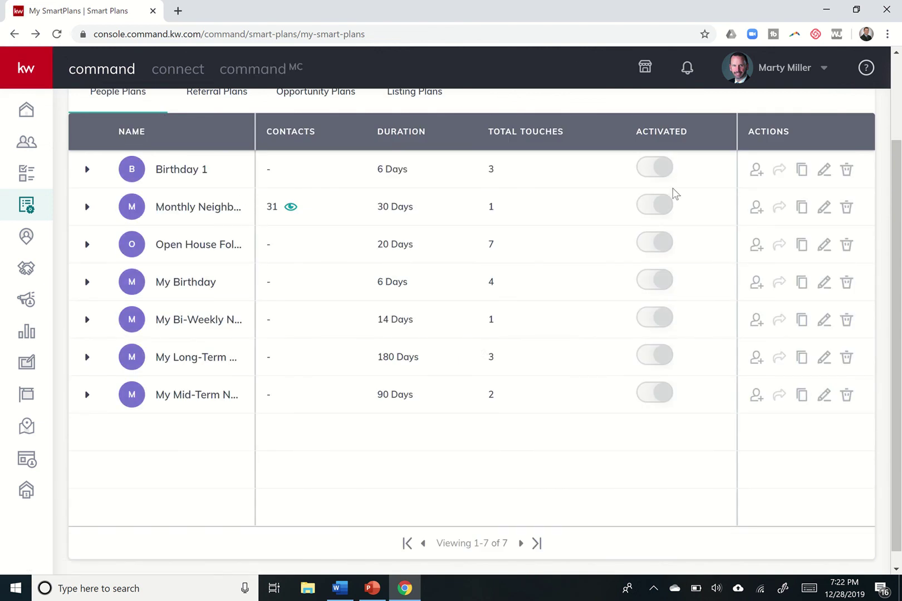
{"action": "left_click", "coordinate": [802, 170]}
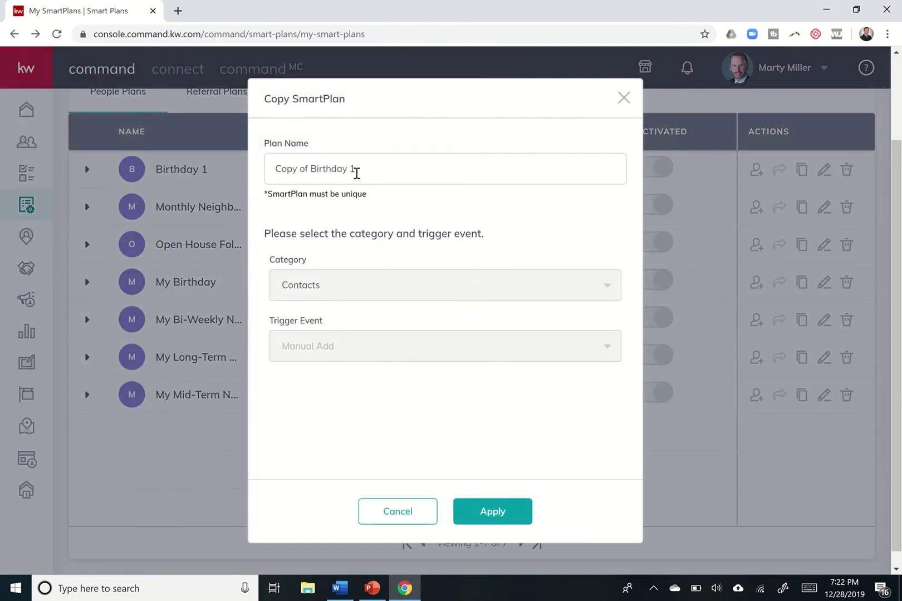
{"action": "left_click", "coordinate": [356, 173]}
{"action": "key", "text": "ctrl+a"}
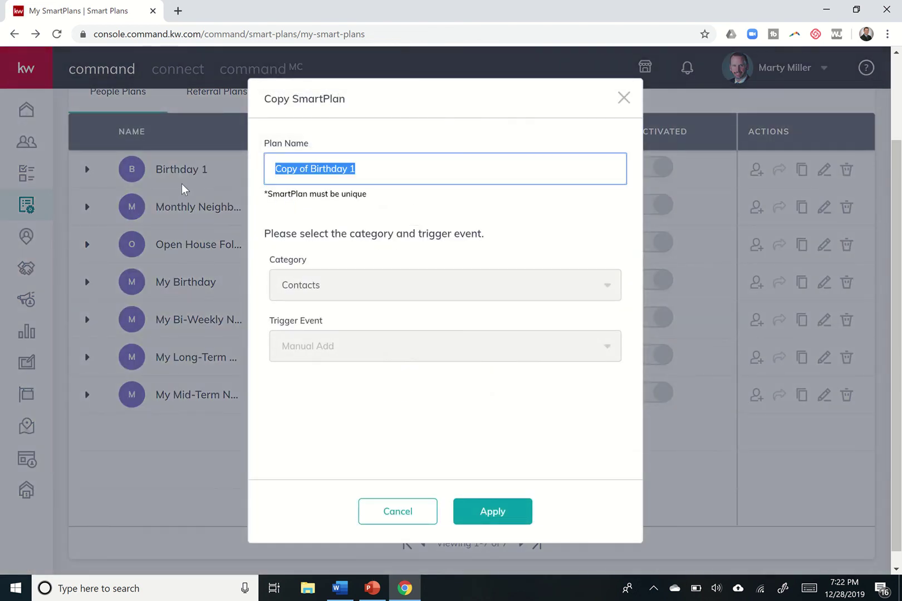
{"action": "type", "text": "Birthday for Speh"}
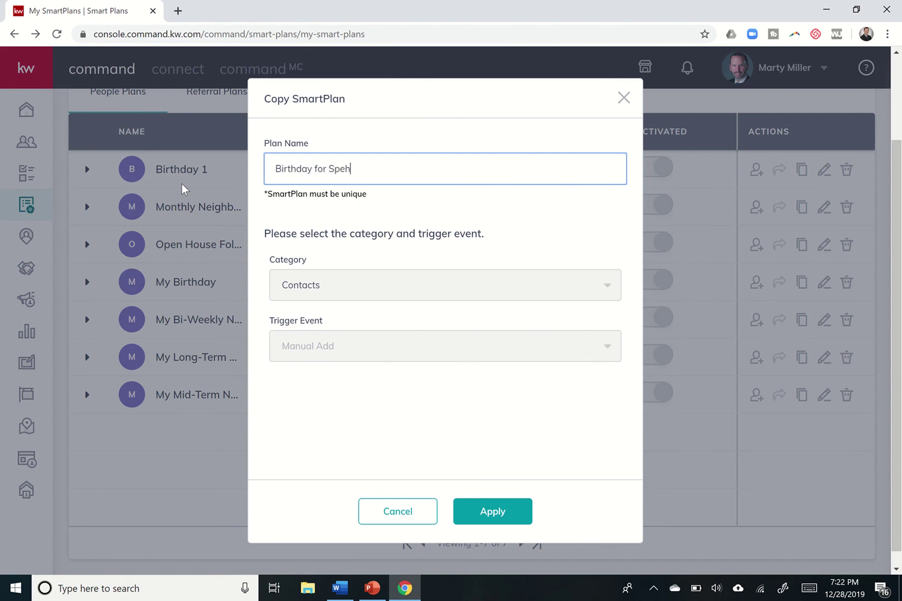
{"action": "type", "text": "ere"}
{"action": "key", "text": "BackSpace"}
{"action": "key", "text": "BackSpace"}
{"action": "key", "text": "BackSpace"}
{"action": "type", "text": "here Cont"}
{"action": "left_click", "coordinate": [471, 515]}
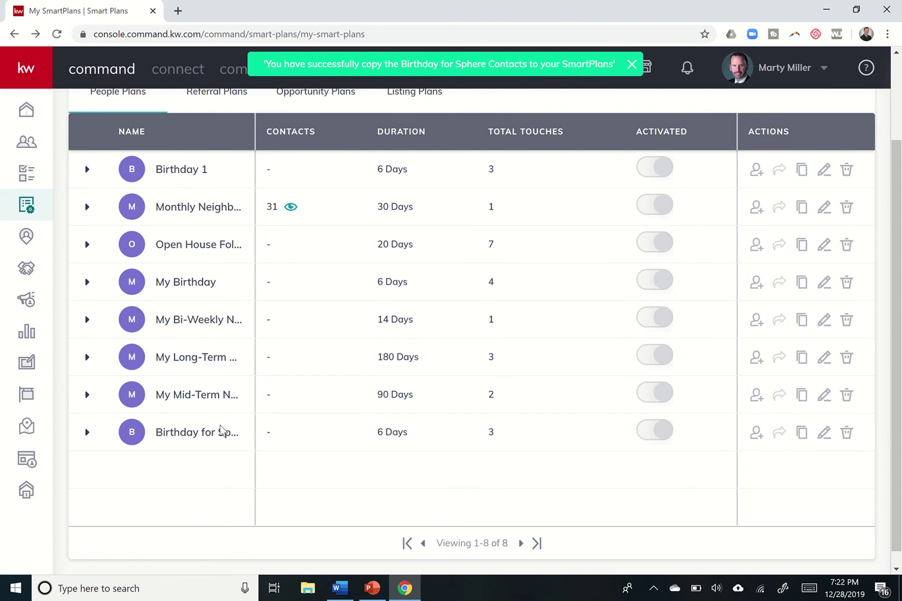
Open the second contact's SmartPlans tab and start adding it to a SmartPlan.
{"action": "left_click", "coordinate": [24, 143]}
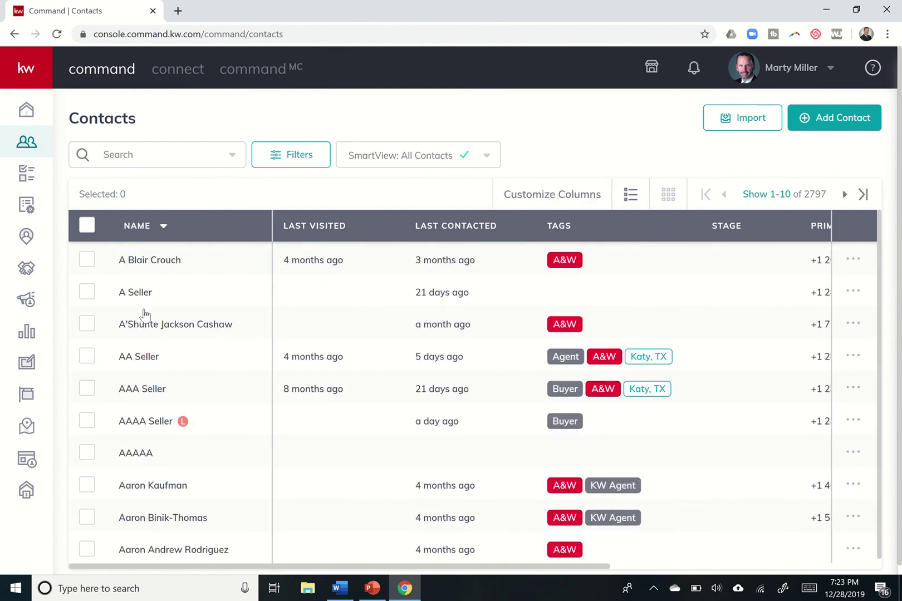
{"action": "left_click", "coordinate": [139, 300]}
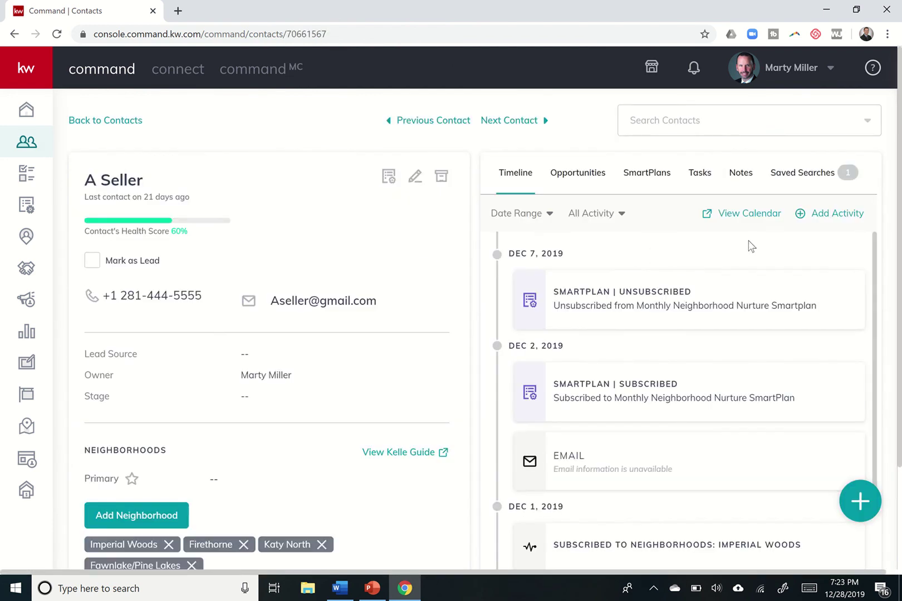
{"action": "left_click", "coordinate": [656, 180]}
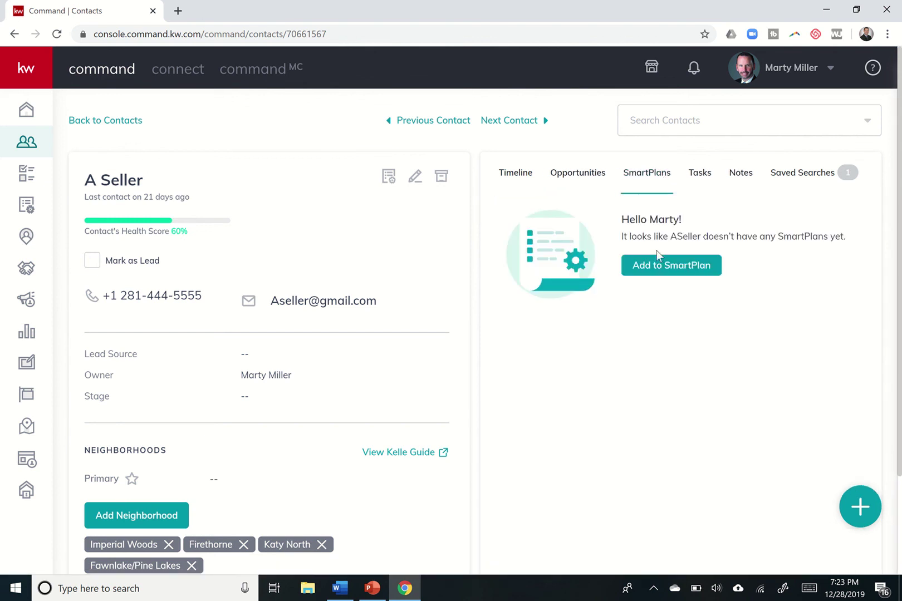
{"action": "left_click", "coordinate": [656, 267]}
Choose Birthday for Sphere Contacts, confirm, then dismiss the missing birth date warning and close the dialog.
{"action": "scroll", "coordinate": [751, 368], "scroll_direction": "down", "scroll_amount": 4}
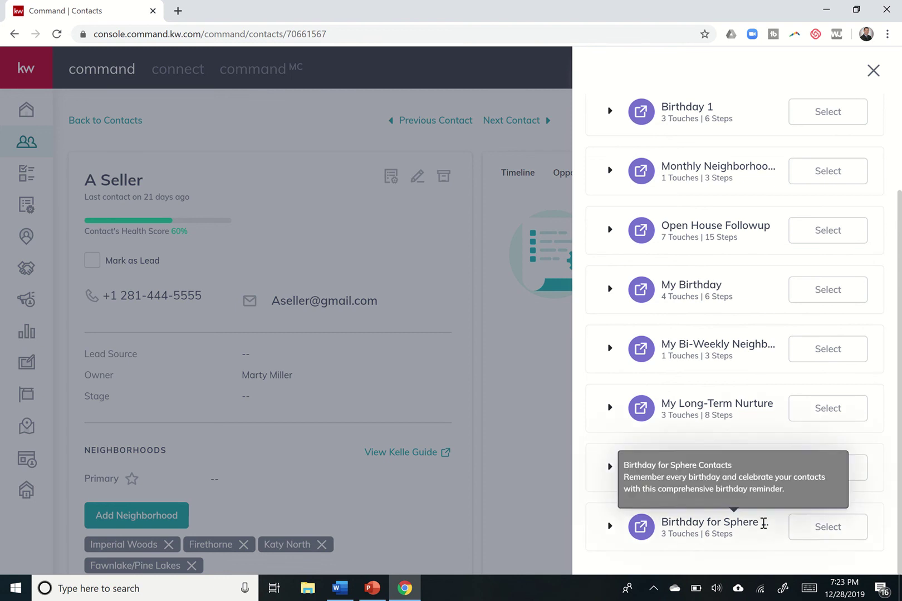
{"action": "left_click", "coordinate": [814, 528]}
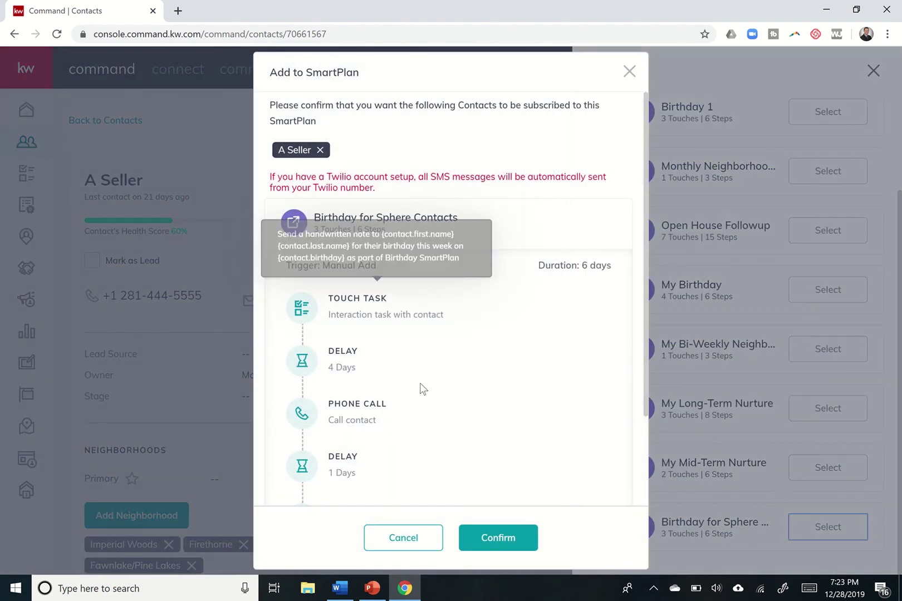
{"action": "scroll", "coordinate": [421, 388], "scroll_direction": "down", "scroll_amount": 2}
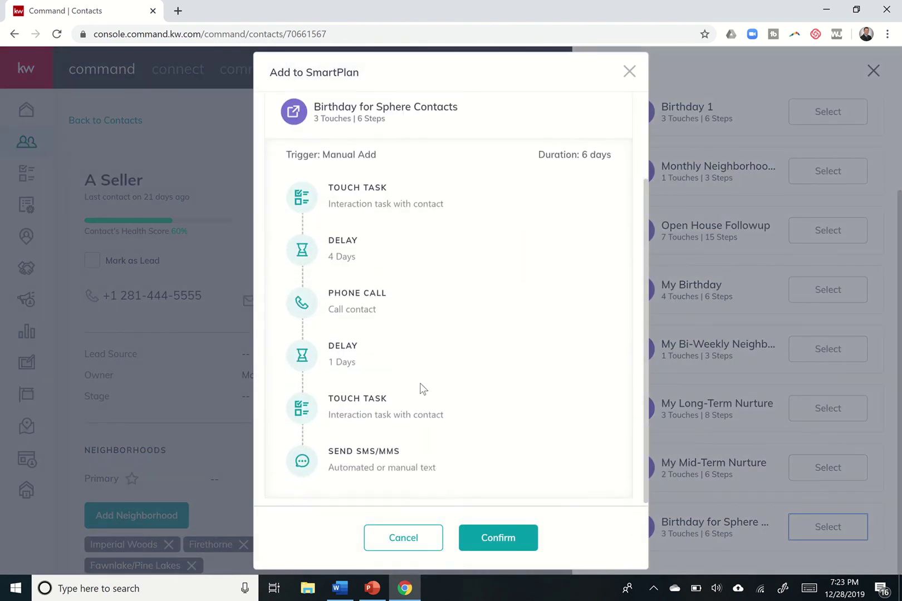
{"action": "left_click", "coordinate": [500, 541]}
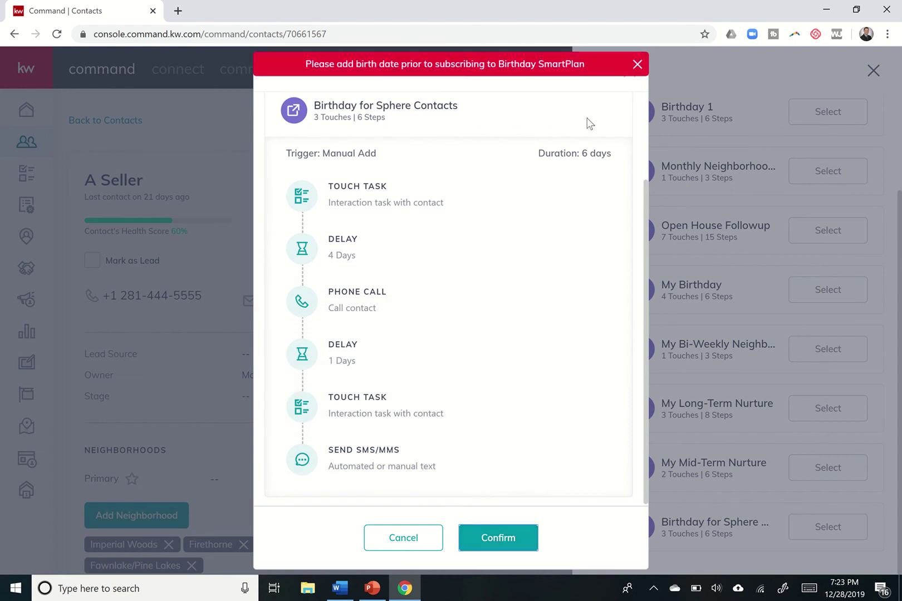
{"action": "left_click", "coordinate": [637, 63]}
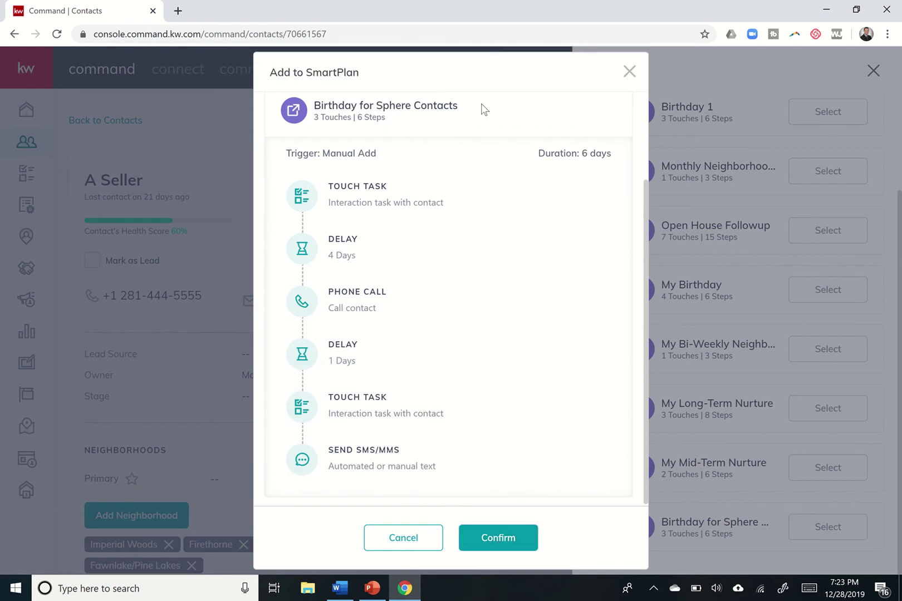
{"action": "left_click", "coordinate": [628, 73]}
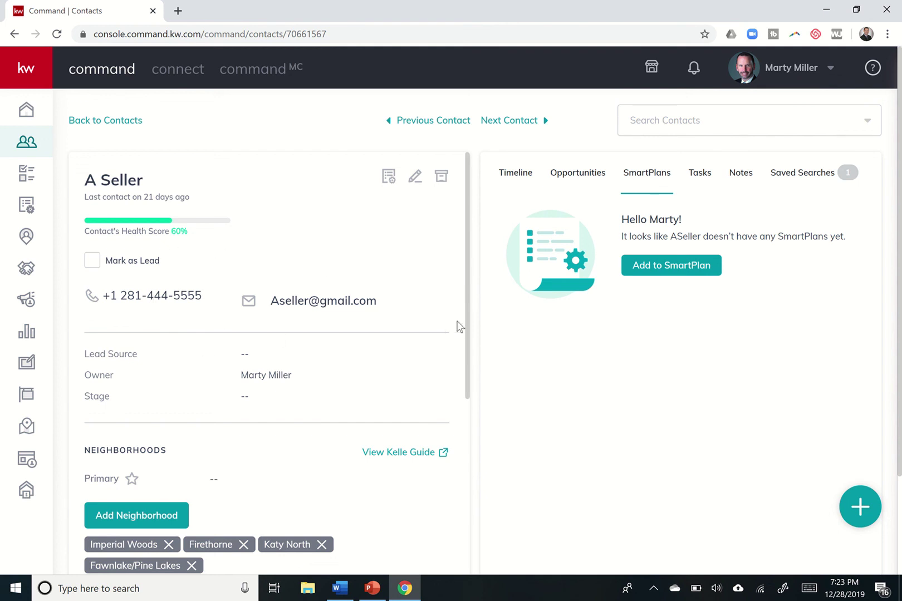
Return to My SmartPlans and scroll through the eight people plans, including Birthday for Sphere Contacts.
{"action": "left_click", "coordinate": [32, 210]}
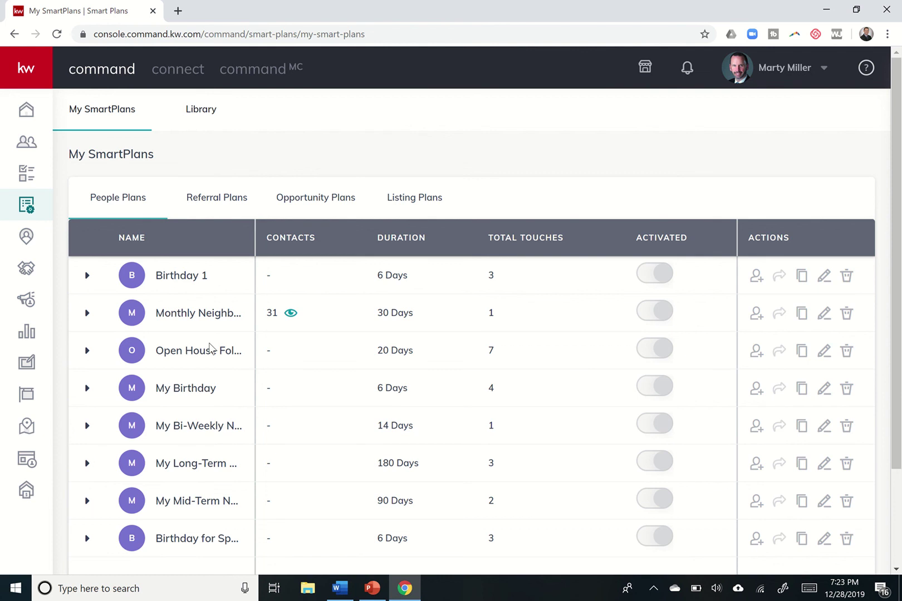
{"action": "scroll", "coordinate": [214, 401], "scroll_direction": "down", "scroll_amount": 2}
{"action": "scroll", "coordinate": [215, 401], "scroll_direction": "up", "scroll_amount": 2}
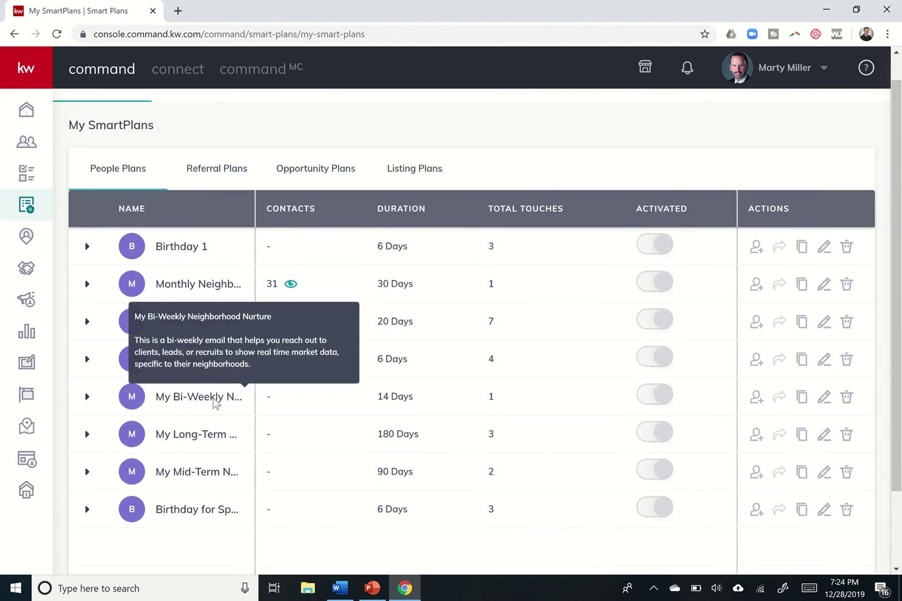